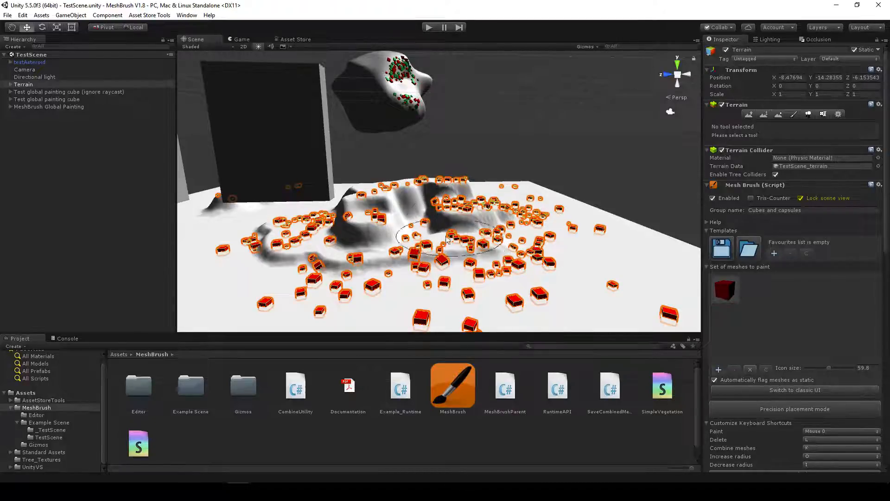
Set the number of meshes to paint to 10 and paint clusters of cubes on the flat ground before the dark ridge
mouse_move(446, 239)
right_mouse_down()
mouse_move(289, 187)
mouse_move(259, 264)
mouse_move(297, 269)
mouse_move(356, 252)
mouse_move(411, 252)
mouse_move(546, 127)
mouse_move(540, 141)
right_mouse_up()
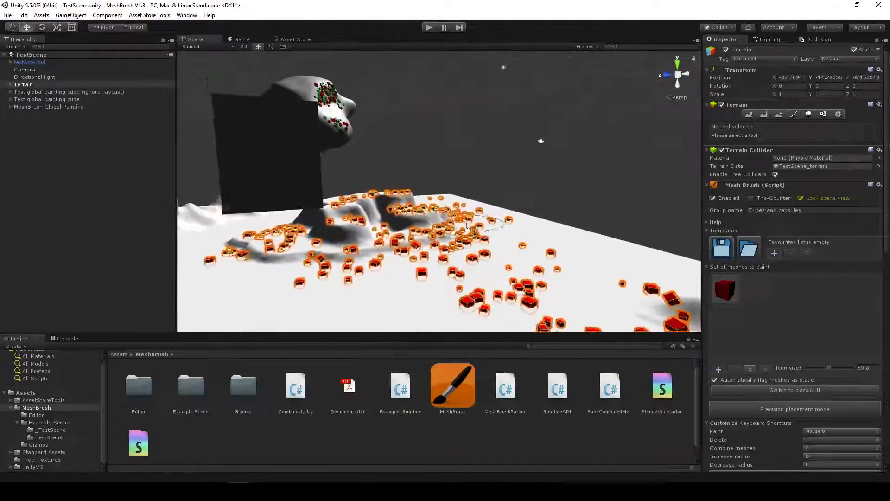
right_click_drag(469, 226, 414, 233)
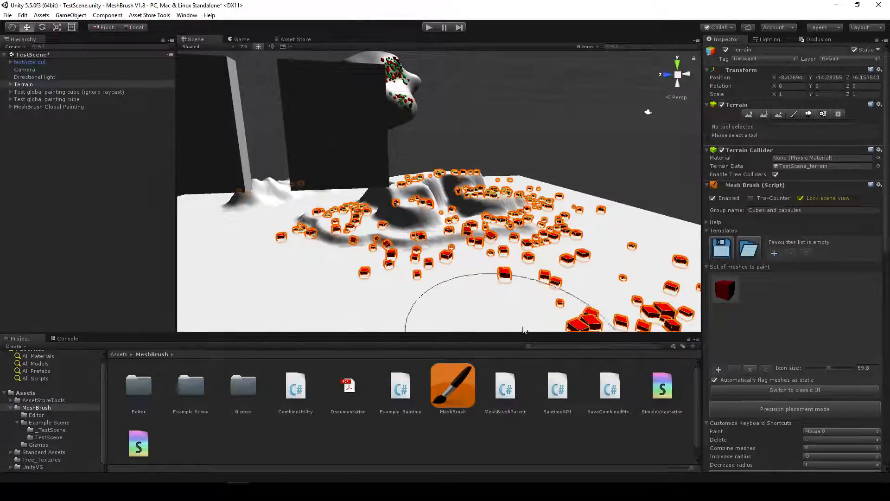
scroll(797, 400, "down", 5)
left_click(786, 420)
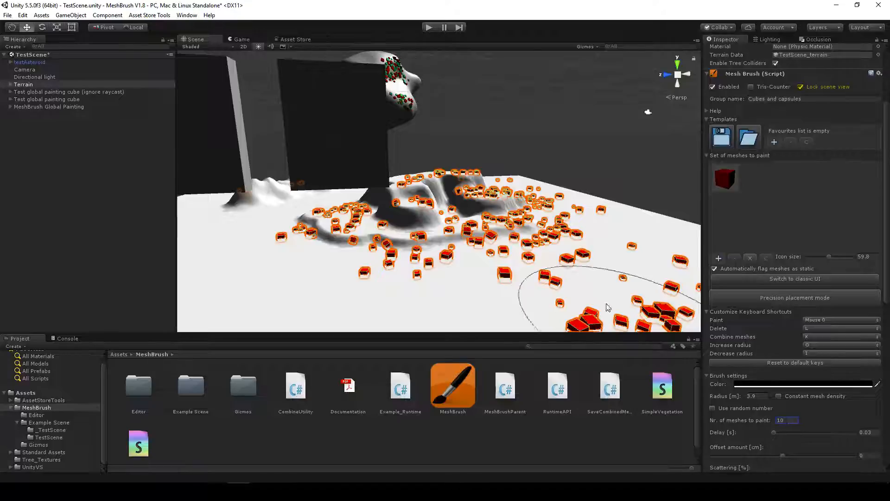
right_click_drag(524, 251, 502, 275)
left_click(481, 251)
left_click(489, 260)
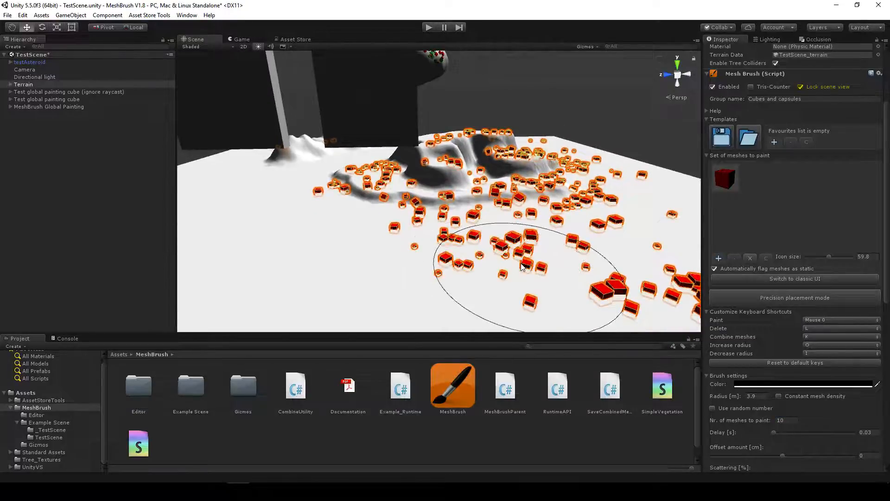
Paint cubes across the open ground between the ridge and the hills, and delete some of them under the brush
mouse_move(545, 265)
left_mouse_down("alt")
mouse_move(510, 264)
mouse_move(526, 252)
mouse_move(462, 254)
mouse_move(407, 202)
mouse_move(398, 278)
mouse_move(298, 218)
mouse_move(387, 284)
mouse_move(255, 228)
mouse_move(508, 196)
mouse_move(468, 272)
mouse_move(404, 218)
mouse_move(378, 226)
mouse_move(451, 232)
mouse_move(479, 207)
mouse_move(477, 195)
mouse_move(546, 234)
mouse_move(469, 236)
mouse_move(332, 130)
mouse_move(294, 143)
mouse_move(382, 134)
mouse_move(412, 179)
mouse_move(421, 222)
mouse_move(460, 225)
mouse_move(491, 213)
mouse_move(439, 194)
mouse_move(358, 253)
mouse_move(351, 231)
mouse_move(403, 225)
mouse_move(487, 236)
mouse_move(511, 229)
mouse_move(423, 213)
mouse_move(383, 222)
mouse_move(350, 198)
mouse_move(424, 234)
mouse_move(427, 205)
mouse_move(360, 195)
mouse_move(408, 250)
mouse_move(411, 215)
mouse_move(407, 233)
left_mouse_up("alt")
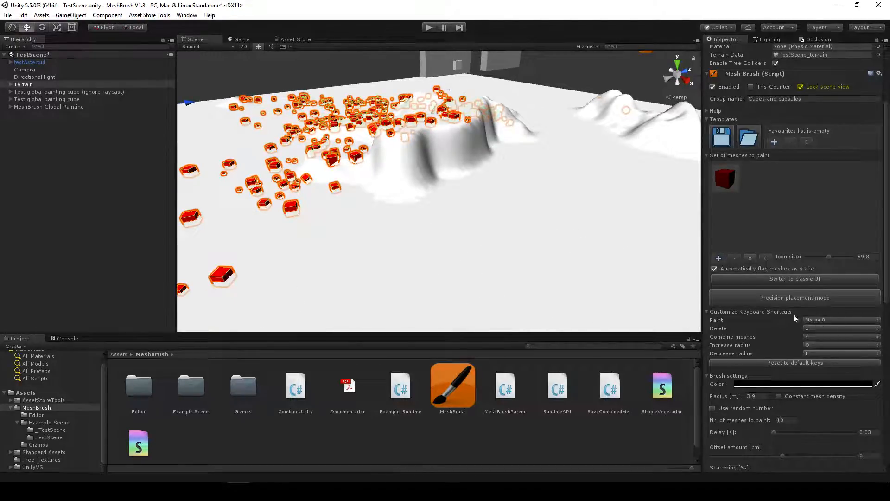
mouse_move(391, 272)
left_mouse_down()
mouse_move(582, 204)
mouse_move(548, 130)
left_mouse_up()
mouse_move(476, 186)
left_mouse_down("alt")
mouse_move(505, 251)
mouse_move(517, 225)
mouse_move(477, 185)
mouse_move(452, 185)
left_mouse_up("alt")
right_click_drag(452, 185, 449, 185)
key("l")
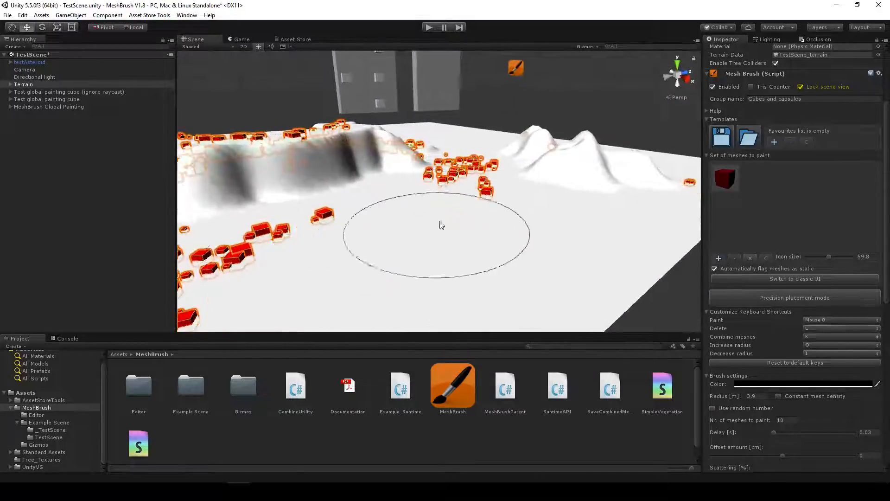
Assign Mouse 0 as the MeshBrush Paint shortcut
left_click(814, 319)
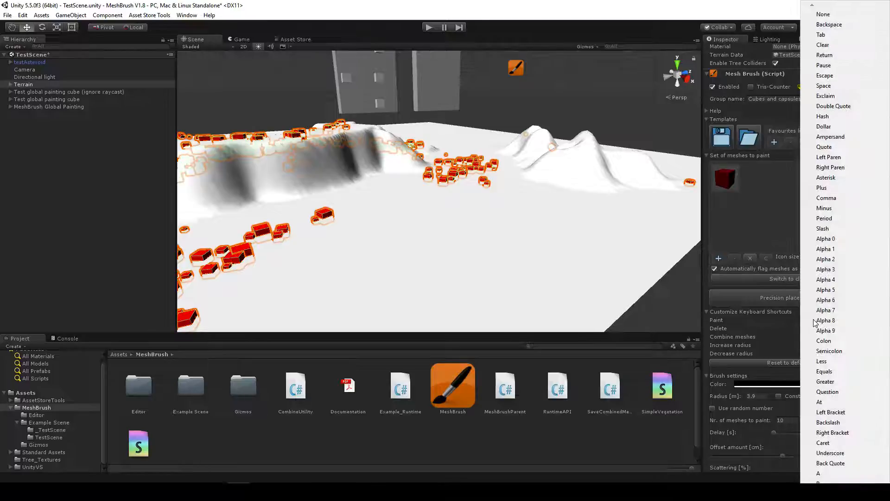
key("m")
key("m")
key("m")
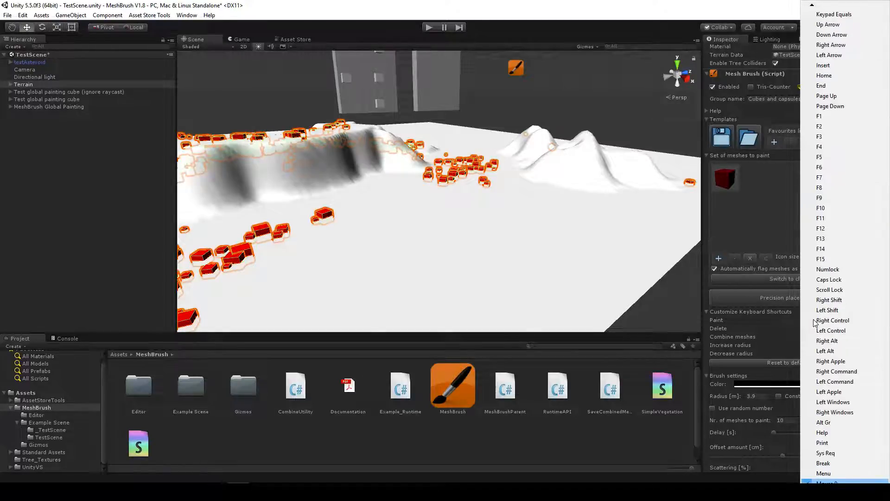
key("Return")
Paint dense strokes of cubes over the hills and the flat ground around them from several viewpoints
mouse_move(520, 197)
right_mouse_down()
mouse_move(474, 198)
mouse_move(460, 185)
mouse_move(481, 171)
mouse_move(460, 146)
mouse_move(423, 135)
mouse_move(399, 189)
mouse_move(344, 182)
mouse_move(353, 205)
mouse_move(370, 181)
mouse_move(355, 185)
right_mouse_up()
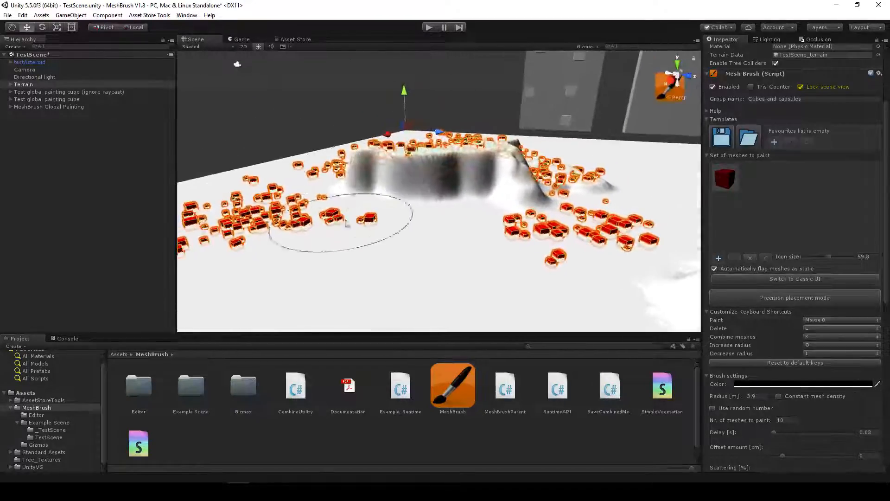
mouse_move(340, 220)
left_mouse_down()
mouse_move(369, 266)
mouse_move(417, 263)
left_mouse_up()
right_click_drag(473, 229, 462, 232)
left_click_drag(462, 236, 488, 199)
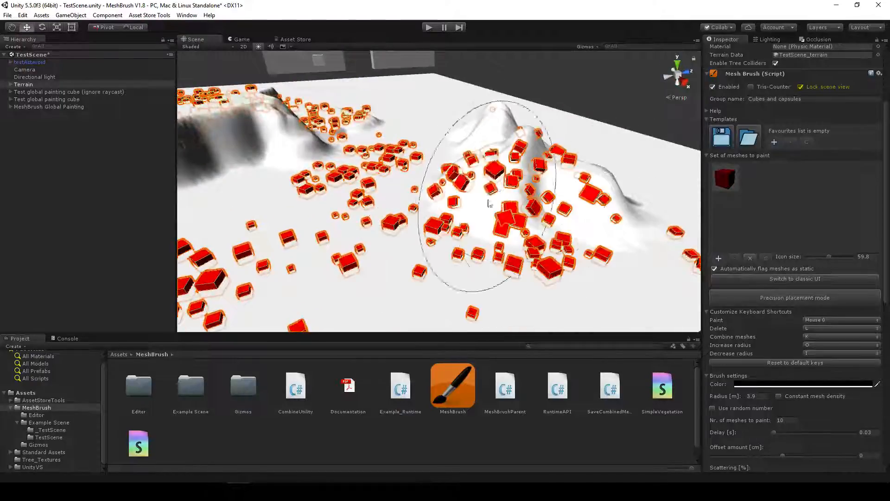
mouse_move(510, 274)
right_mouse_down()
mouse_move(547, 263)
mouse_move(405, 242)
mouse_move(477, 288)
right_mouse_up()
mouse_move(478, 287)
left_mouse_down()
mouse_move(477, 259)
mouse_move(563, 245)
left_mouse_up()
mouse_move(563, 246)
right_mouse_down()
mouse_move(516, 237)
mouse_move(519, 250)
right_mouse_up()
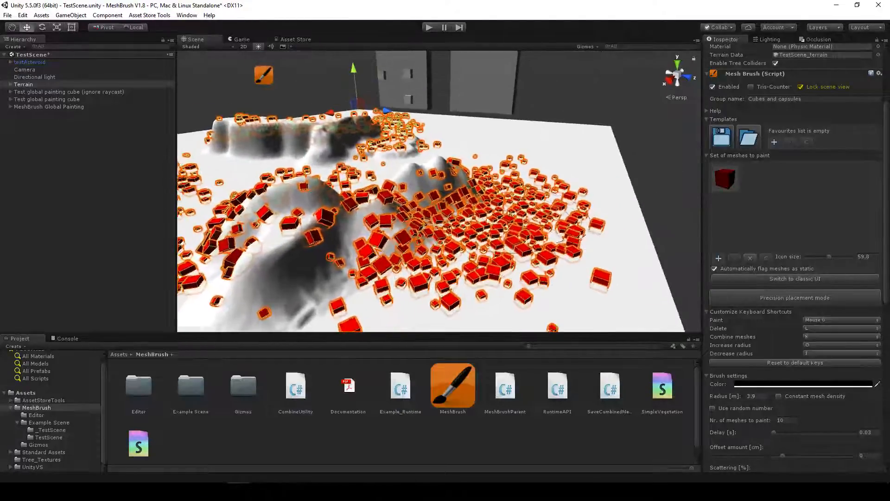
Delete the painted cubes on and around the hills and on the nearby flat ground with the brush
key("l")
key("l")
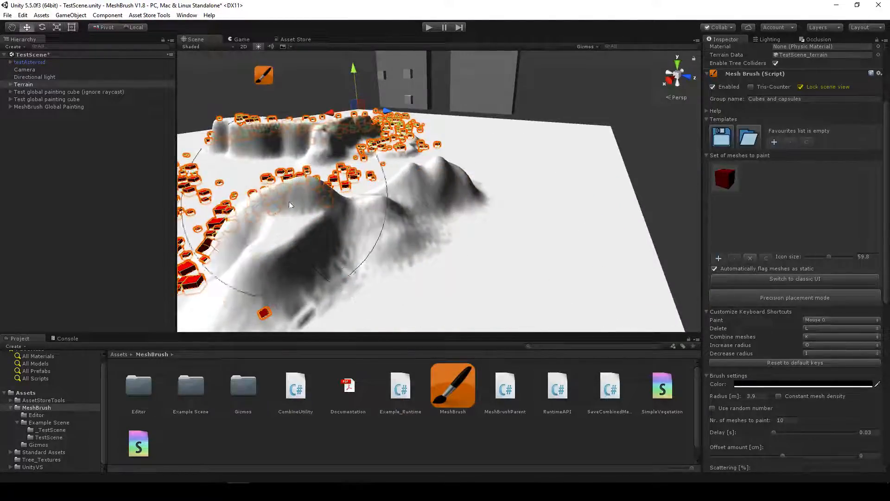
key("l")
right_click_drag(318, 178, 218, 189)
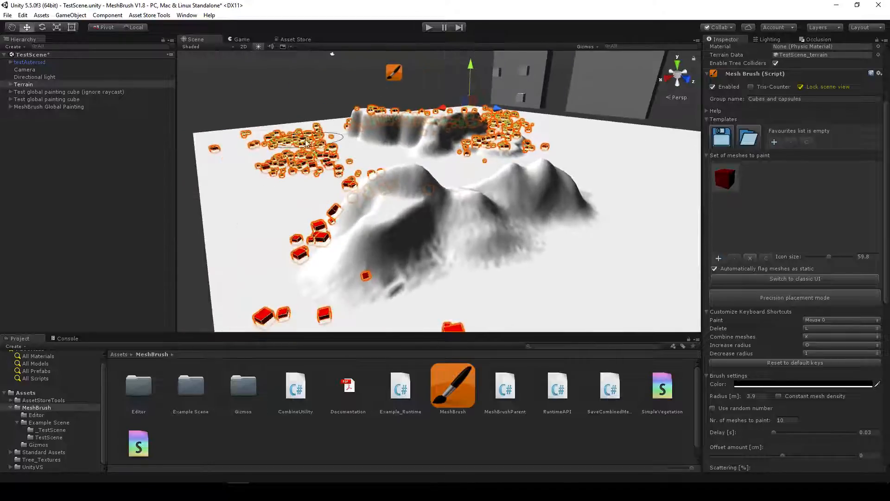
right_click_drag(313, 187, 666, 208)
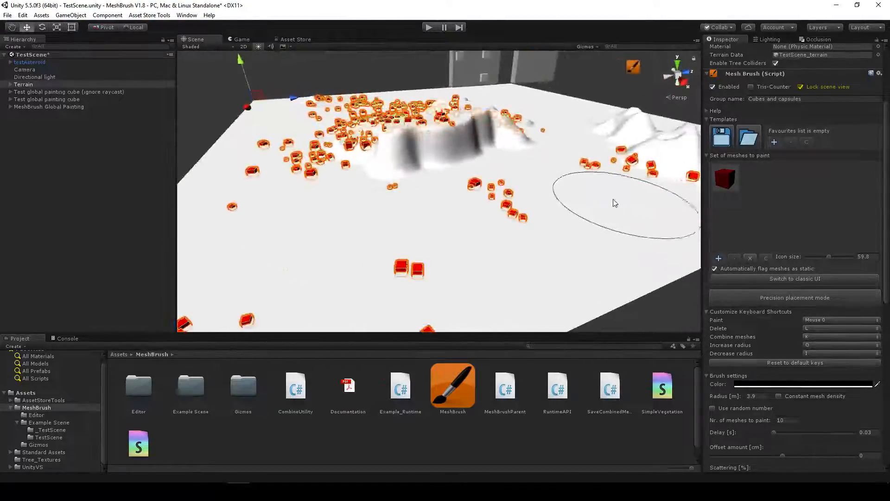
Paint a patch of cubes along the foot of the ridge's steep slope and delete part of it
left_click(435, 177)
left_click_drag(423, 170, 490, 166)
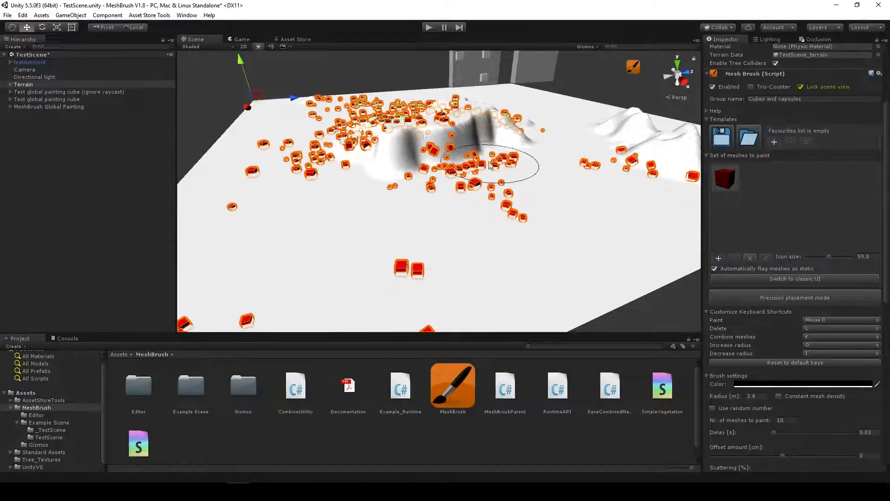
key("l")
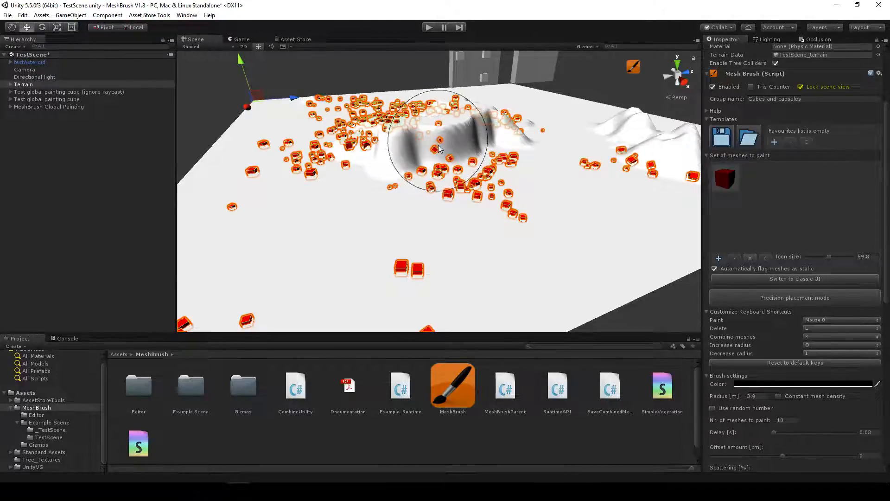
Reduce the brush radius to about 2.1 m and delete the cubes on the ridge's steep slope
key("i")
key("i")
key("i")
key("i")
key("i")
key("l")
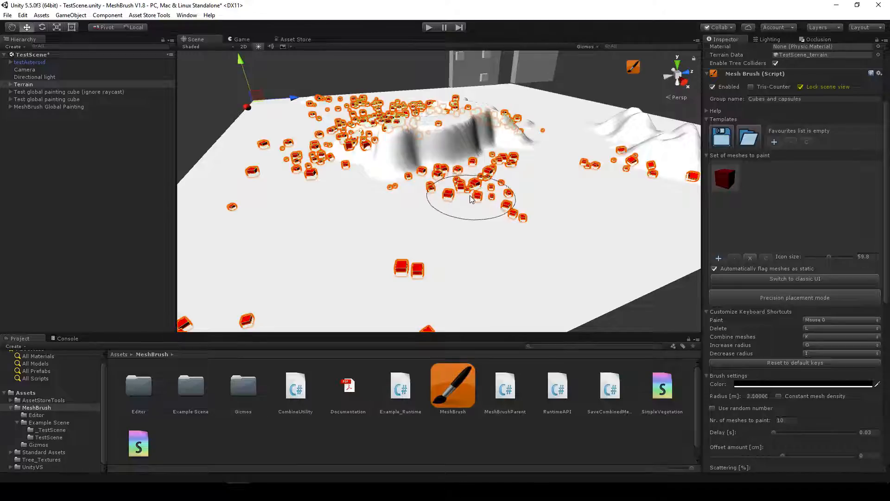
Increase the brush radius to 4.2 m and scatter more cubes on the ground around the ridge
mouse_move(470, 211)
right_mouse_down()
mouse_move(498, 211)
mouse_move(491, 180)
right_mouse_up()
left_click(492, 181)
key("o")
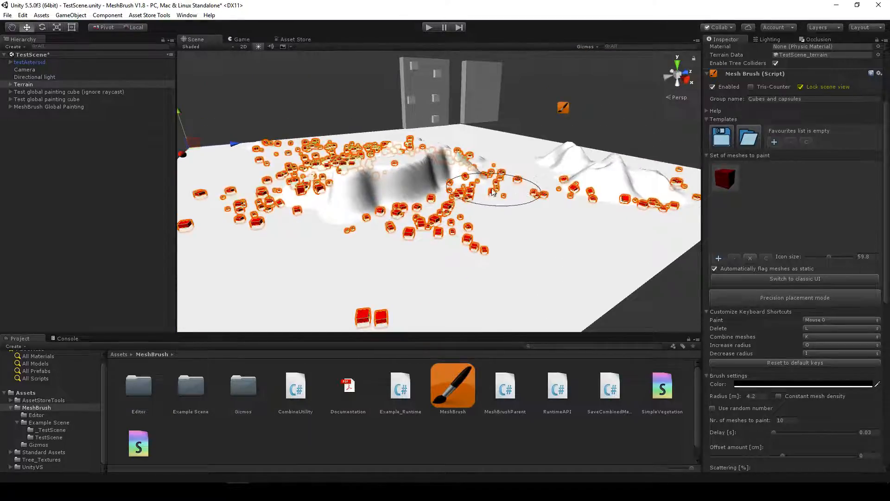
mouse_move(298, 229)
right_mouse_down()
mouse_move(397, 233)
mouse_move(437, 224)
mouse_move(413, 223)
right_mouse_up()
mouse_move(469, 228)
right_mouse_down()
mouse_move(420, 204)
mouse_move(447, 208)
right_mouse_up()
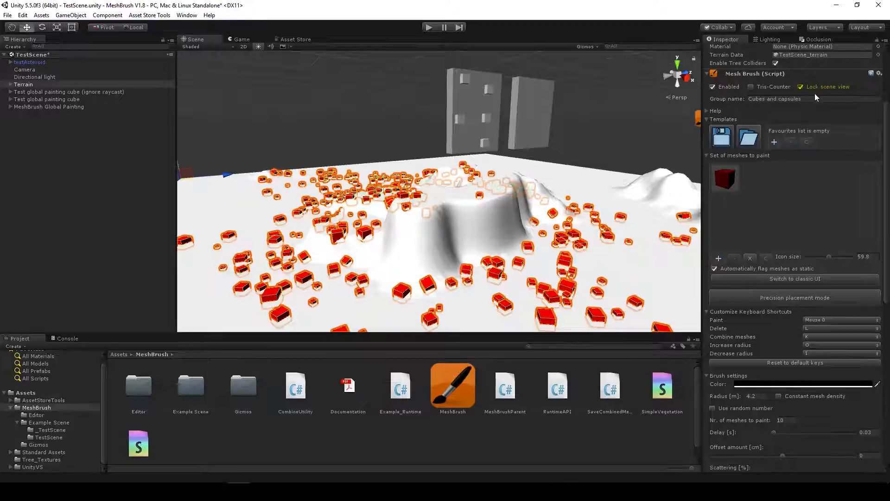
Inspect the two test global painting cubes and the MeshBrush Global Painting object, and reselect the Terrain
right_click_drag(580, 184, 588, 191)
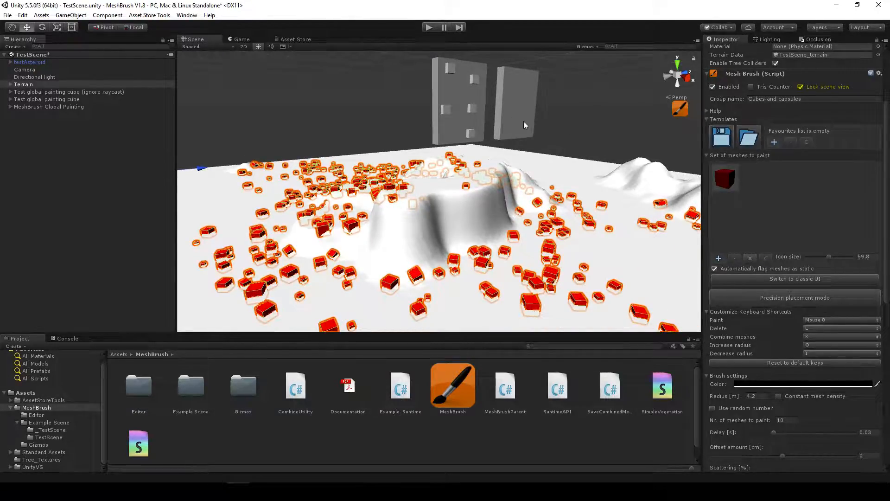
right_click_drag(533, 129, 466, 143)
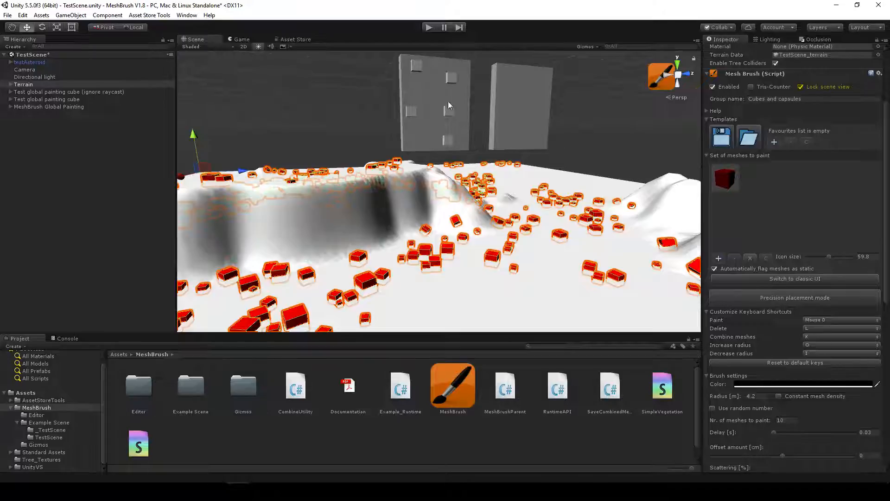
right_click_drag(482, 171, 505, 195)
left_click(33, 93)
left_click(45, 99)
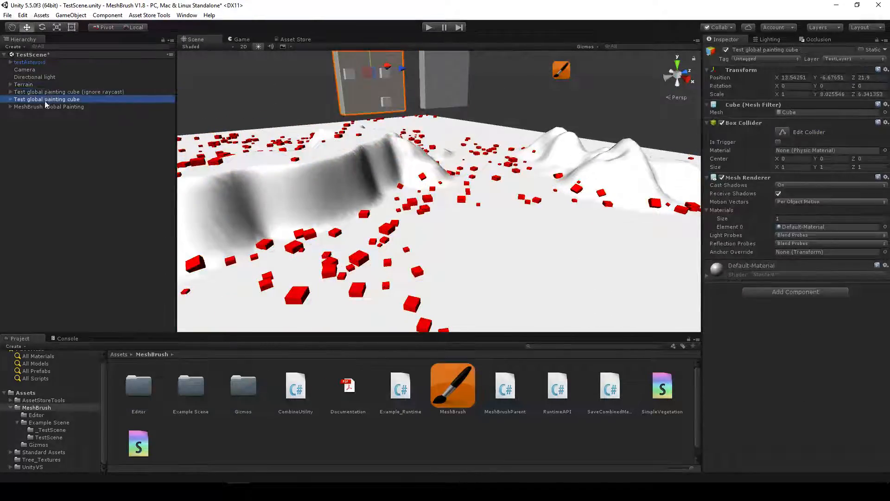
left_click(45, 108)
left_click(24, 85)
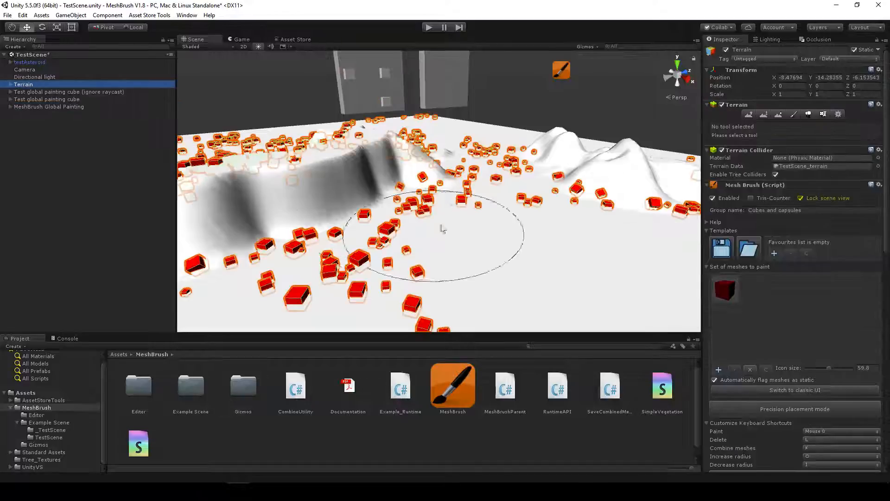
Paint more clusters of cubes on the flat ground in front of the twin-peaked hills
right_click_drag(442, 228, 491, 224)
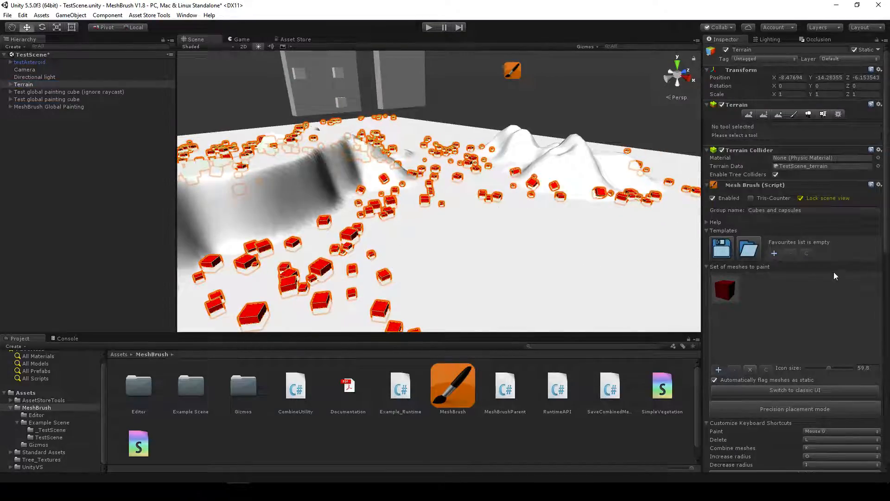
scroll(807, 391, "down", 6)
mouse_move(661, 304)
right_mouse_down()
mouse_move(543, 198)
mouse_move(315, 273)
right_mouse_up()
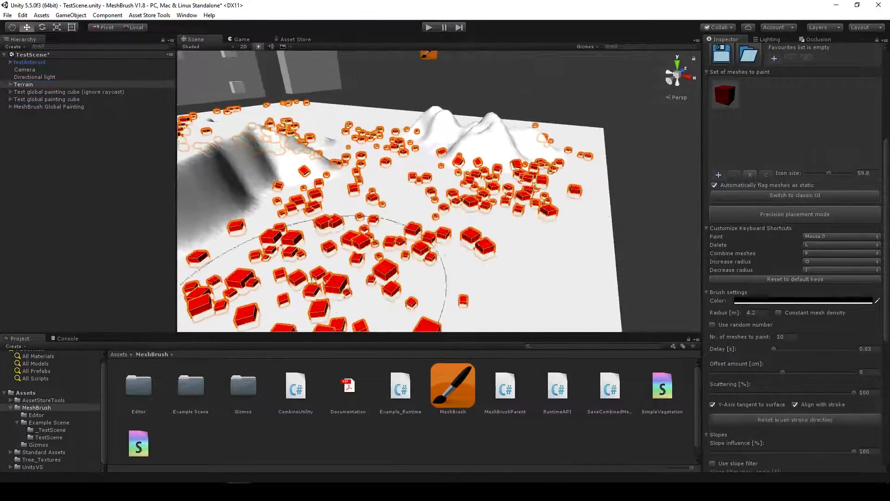
right_click_drag(453, 255, 568, 204)
Place a single cube on the slope of the ridge using precision placement mode
scroll(803, 310, "up", 10)
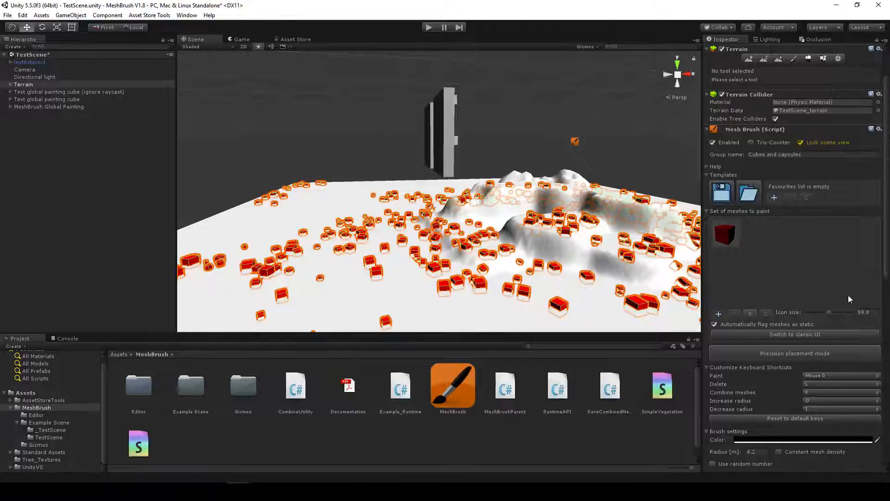
scroll(847, 294, "down", 3)
left_click(781, 293)
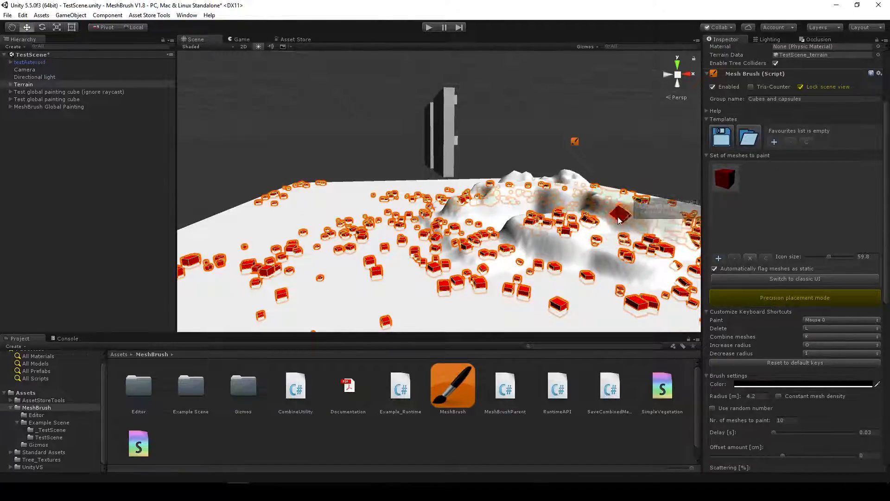
left_click(546, 252)
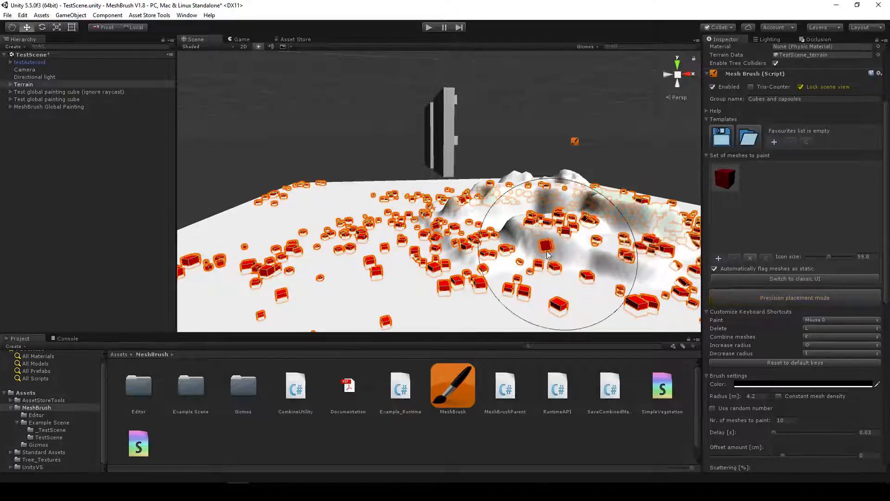
Set the number of meshes to paint to 1 and paint two curved rows of cubes on the open flat ground
right_click_drag(546, 250, 575, 237)
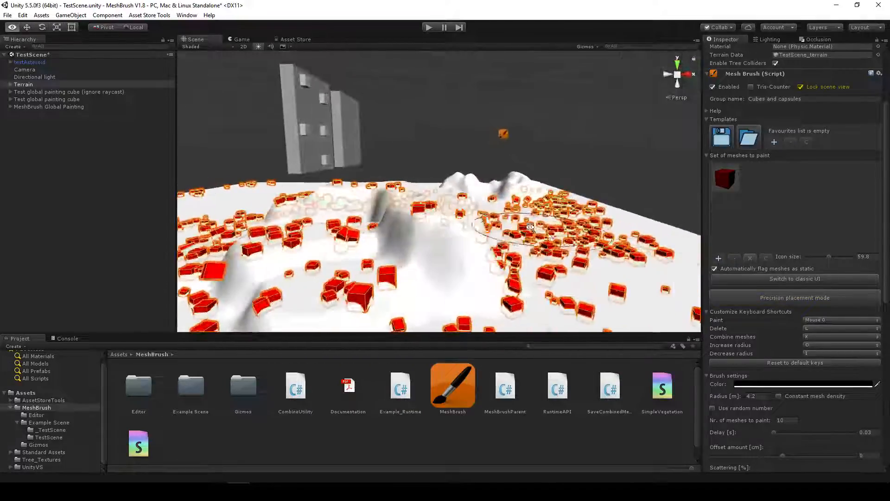
scroll(774, 319, "down", 3)
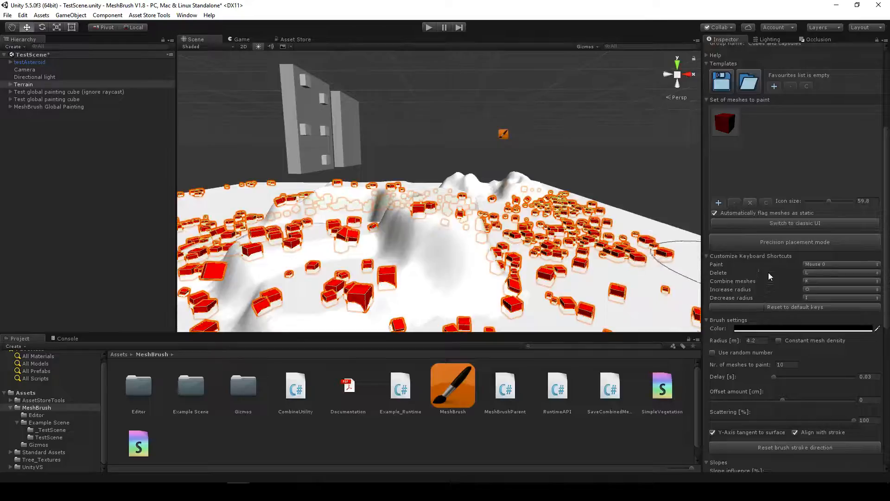
scroll(769, 271, "down", 3)
scroll(772, 266, "down", 4)
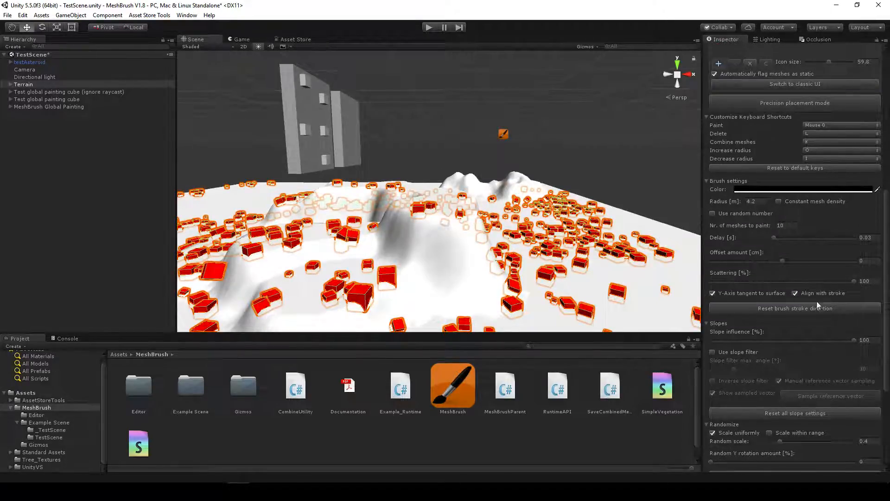
scroll(776, 255, "up", 3)
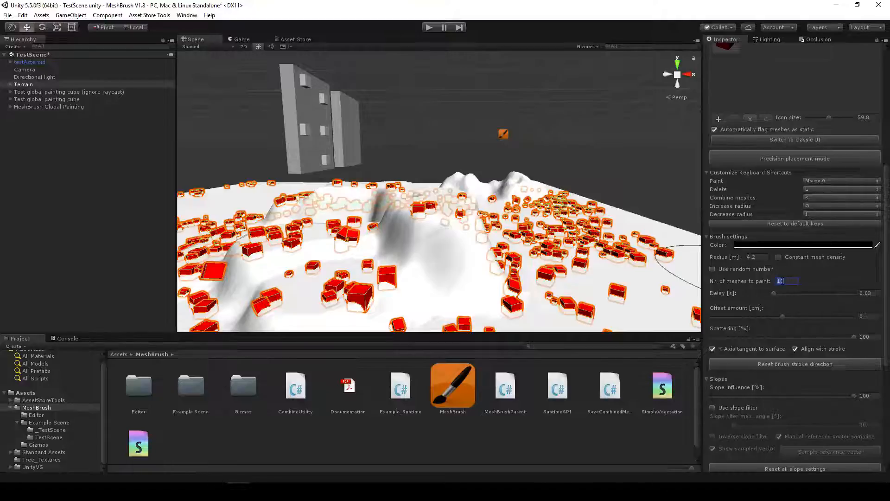
right_click_drag(435, 195, 379, 259)
mouse_move(379, 259)
left_mouse_down()
mouse_move(371, 195)
mouse_move(532, 242)
left_mouse_up()
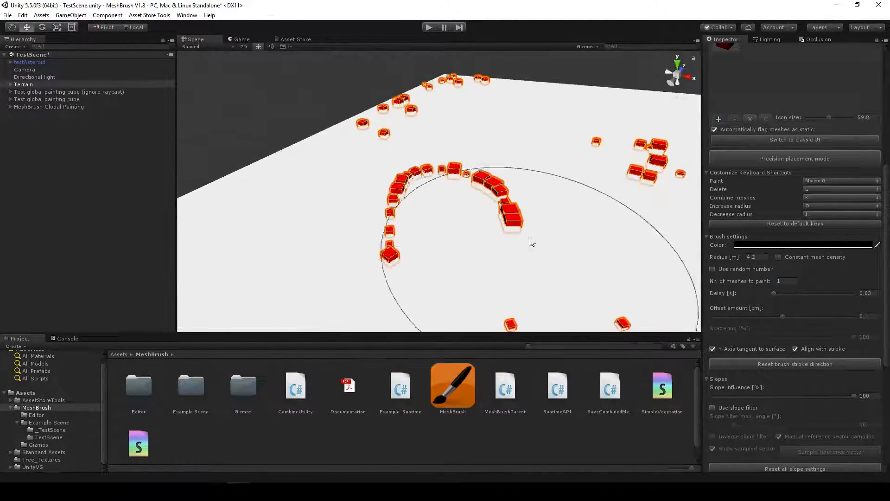
scroll(772, 418, "down", 9)
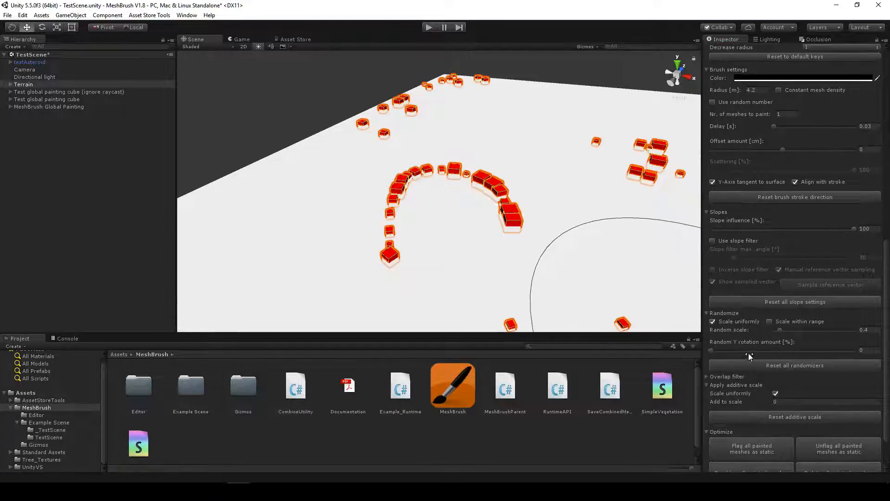
mouse_move(497, 282)
left_mouse_down()
mouse_move(531, 285)
mouse_move(570, 176)
mouse_move(502, 150)
left_mouse_up()
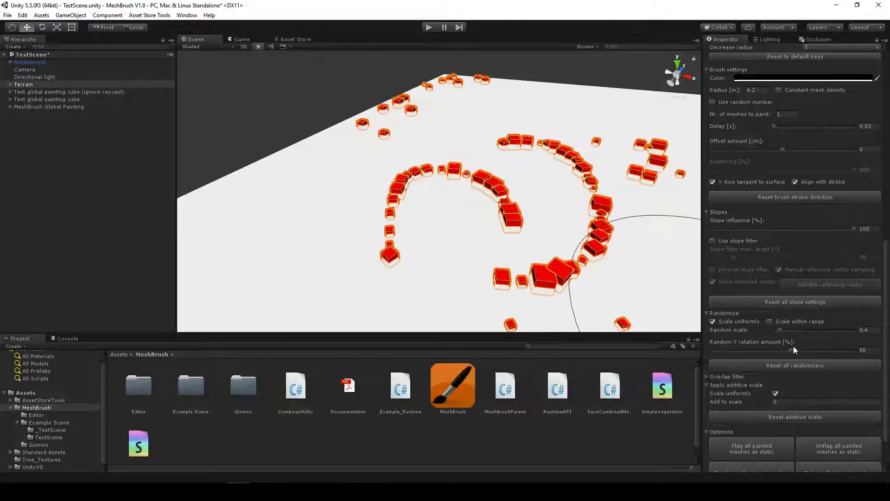
Paint another curved row of cubes, set the random Y rotation amount to 0 %, and paint a winding row along the terrain's edge
mouse_move(644, 250)
left_mouse_down()
mouse_move(635, 200)
mouse_move(601, 164)
mouse_move(542, 121)
mouse_move(479, 128)
left_mouse_up()
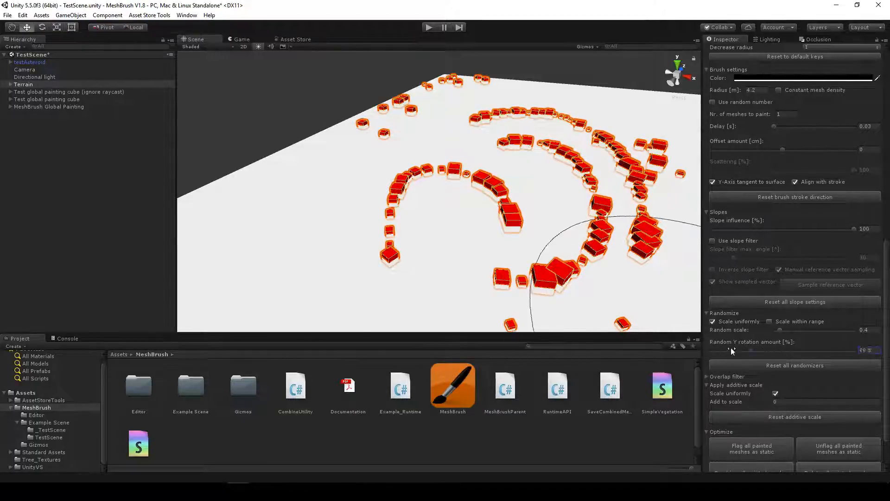
left_click_drag(731, 350, 706, 351)
left_click_drag(517, 227, 388, 215, "alt")
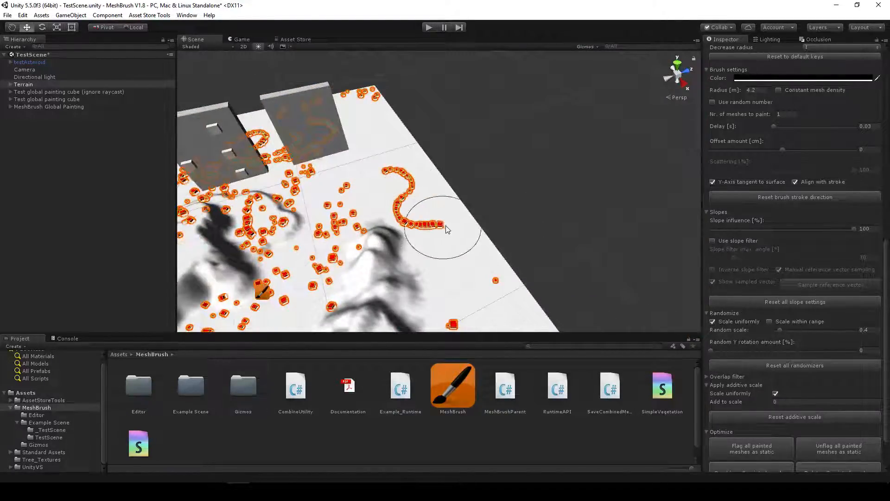
Turn on the Tris-Counter to check the painted mesh and triangle counts, and turn it off again
scroll(786, 266, "up", 10)
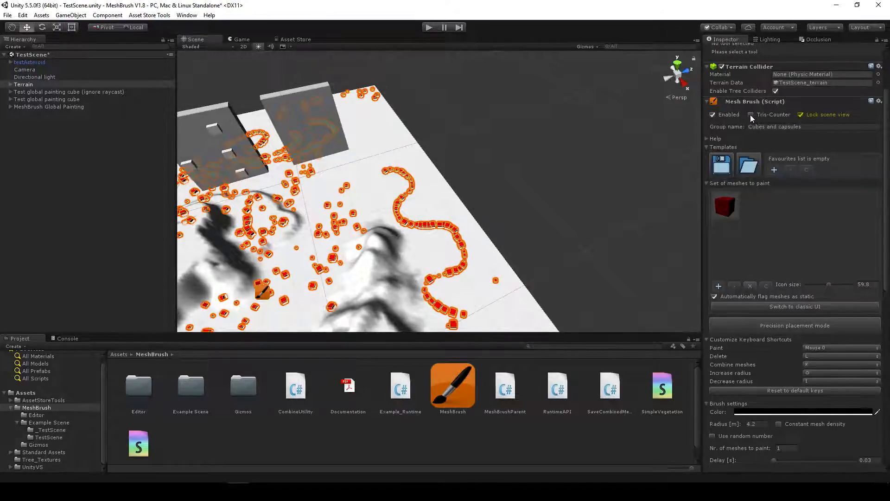
left_click(750, 115)
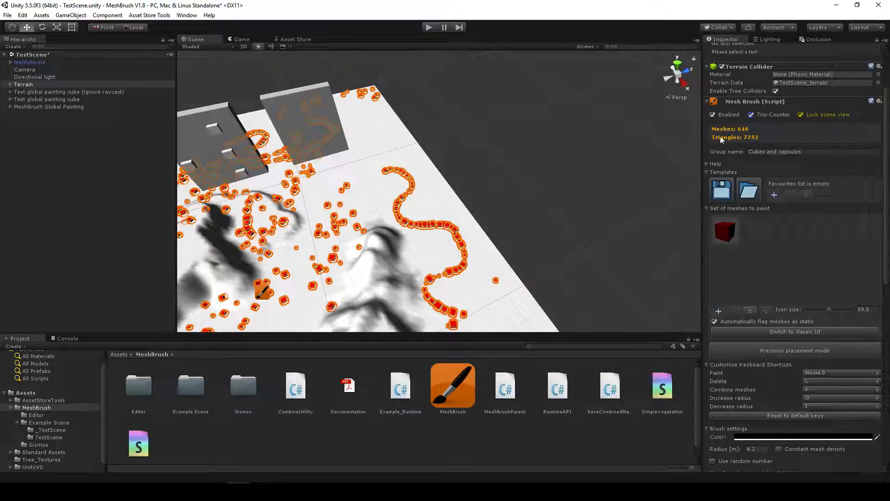
left_click(751, 115)
left_click(750, 114)
left_click(751, 114)
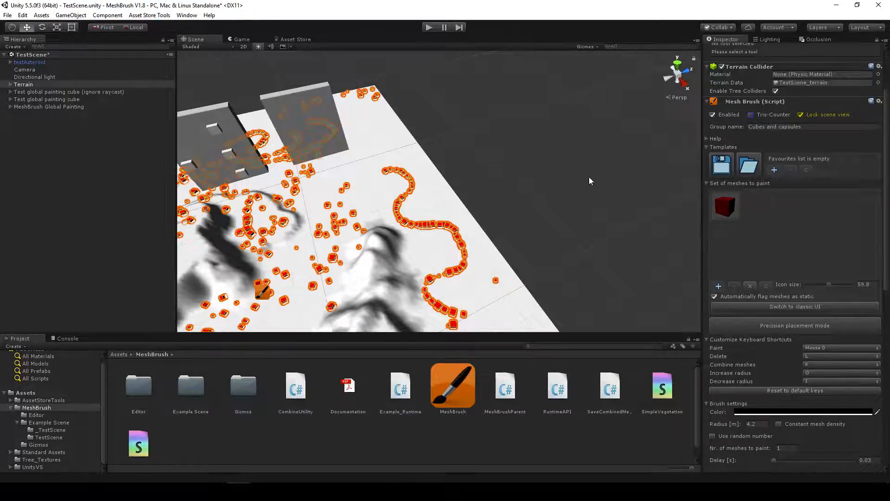
Paint a spiral-like curve and three parallel arcs of cubes on the flat ground near the terrain's edge
mouse_move(590, 181)
right_mouse_down()
mouse_move(506, 228)
mouse_move(441, 192)
mouse_move(360, 203)
mouse_move(438, 195)
right_mouse_up()
mouse_move(441, 196)
left_mouse_down()
mouse_move(520, 188)
mouse_move(562, 143)
mouse_move(506, 104)
left_mouse_up()
mouse_move(519, 151)
right_mouse_down()
mouse_move(533, 139)
mouse_move(338, 149)
right_mouse_up()
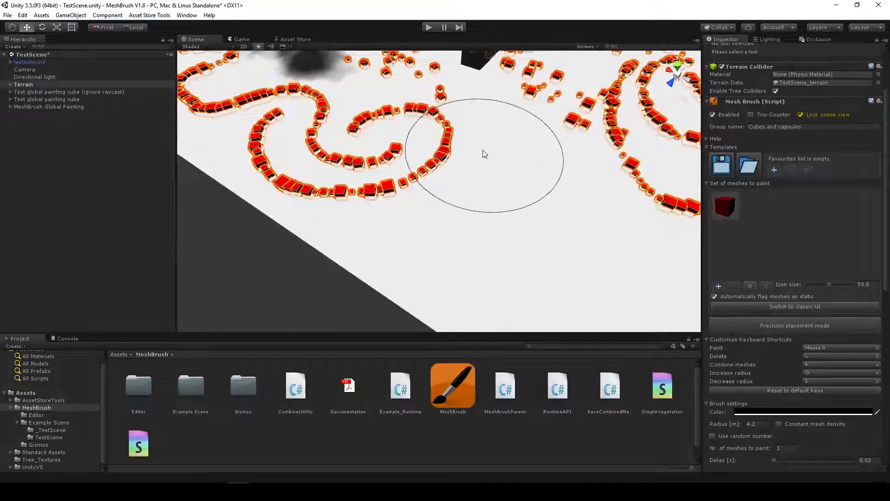
mouse_move(398, 232)
left_mouse_down()
mouse_move(461, 210)
mouse_move(501, 130)
mouse_move(452, 89)
left_mouse_up()
mouse_move(513, 103)
left_mouse_down()
mouse_move(540, 178)
mouse_move(454, 275)
left_mouse_up()
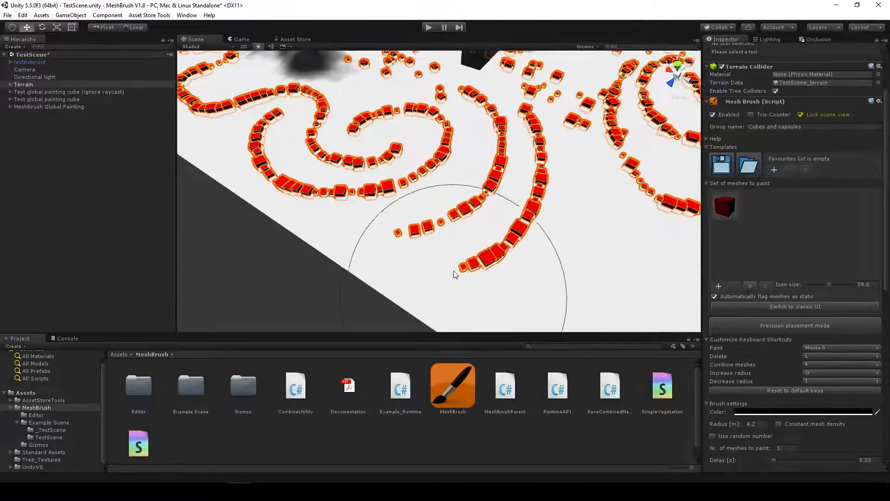
mouse_move(487, 303)
left_mouse_down()
mouse_move(532, 299)
mouse_move(601, 198)
mouse_move(564, 107)
left_mouse_up()
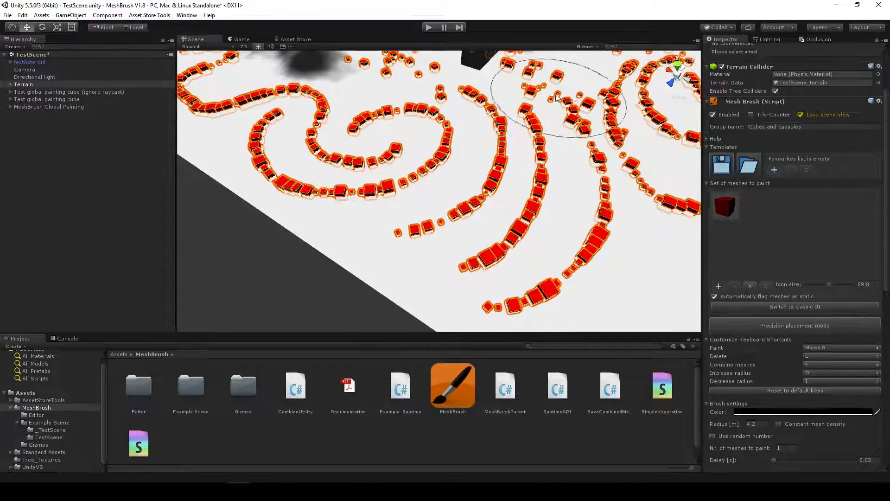
Paint wide arcs of cubes around the earlier curved rows on the open flat ground
mouse_move(554, 170)
right_mouse_down()
mouse_move(590, 172)
mouse_move(601, 137)
mouse_move(581, 153)
mouse_move(422, 162)
mouse_move(359, 220)
right_mouse_up()
key("s")
key("d")
mouse_move(360, 220)
left_mouse_down()
mouse_move(398, 259)
mouse_move(477, 227)
mouse_move(533, 246)
mouse_move(564, 199)
mouse_move(544, 208)
left_mouse_up()
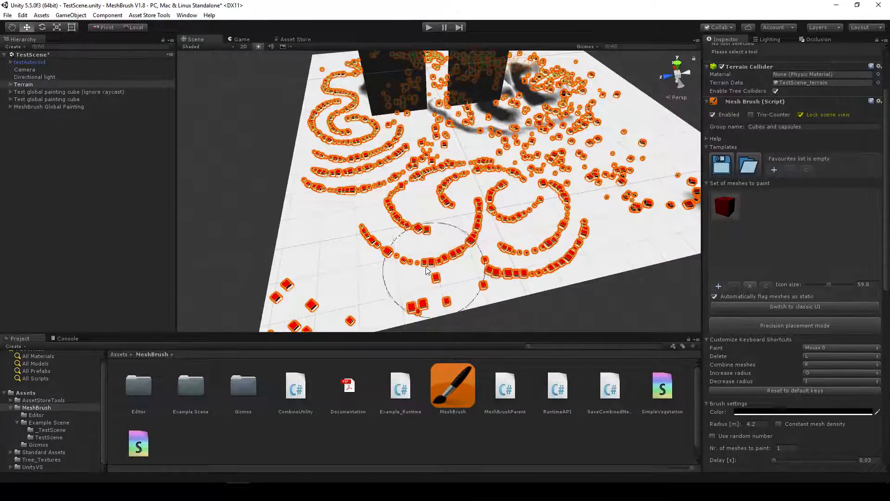
Set the number of meshes to paint to 5 and delete the scattered cubes around the small mound
right_click_drag(569, 226, 585, 199)
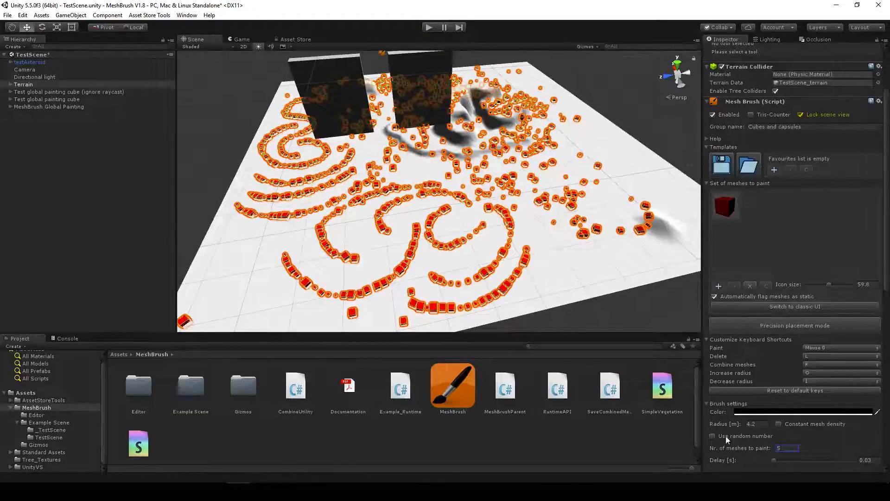
mouse_move(508, 259)
right_mouse_down()
mouse_move(556, 225)
mouse_move(558, 201)
right_mouse_up()
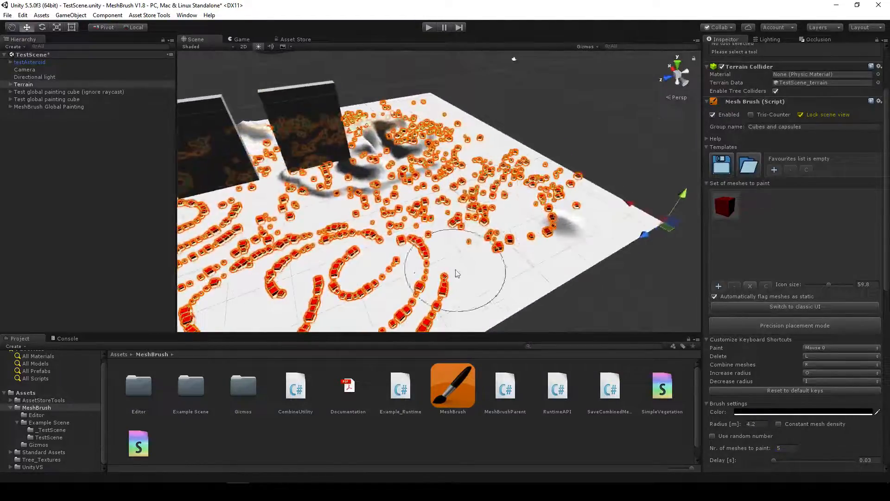
key("l")
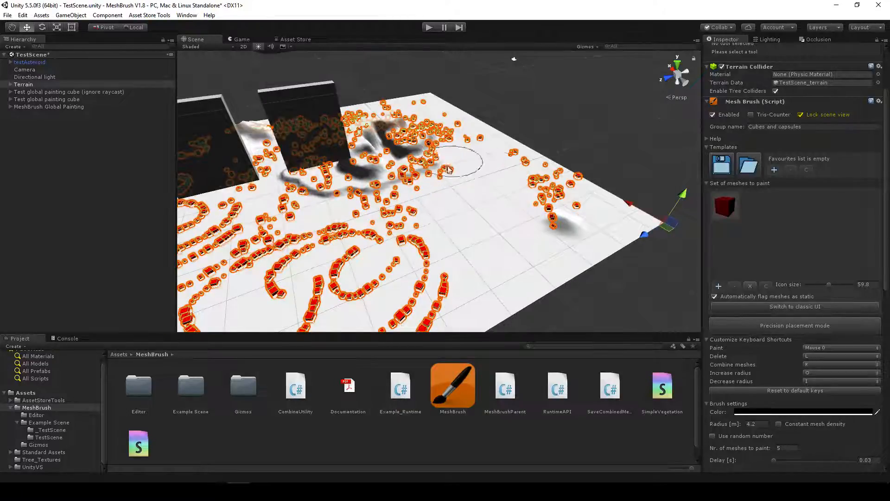
key("l")
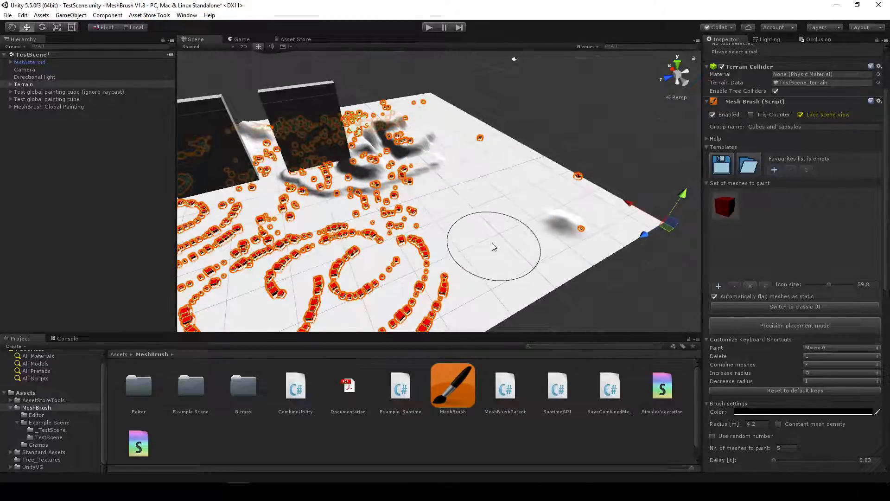
Paint test clusters of cubes around the small mound, using 2 meshes per stroke for the second one, and delete them
left_click_drag(494, 247, 477, 184)
key("l")
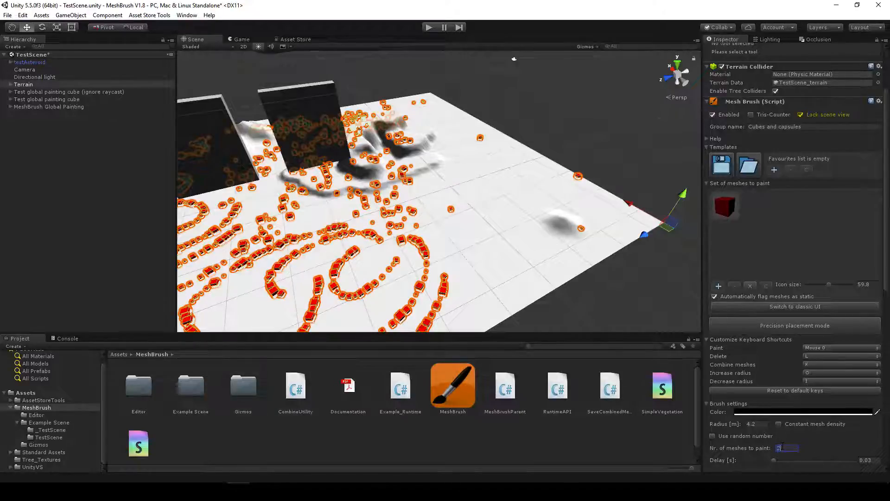
mouse_move(563, 310)
left_mouse_down()
mouse_move(507, 259)
mouse_move(499, 197)
left_mouse_up()
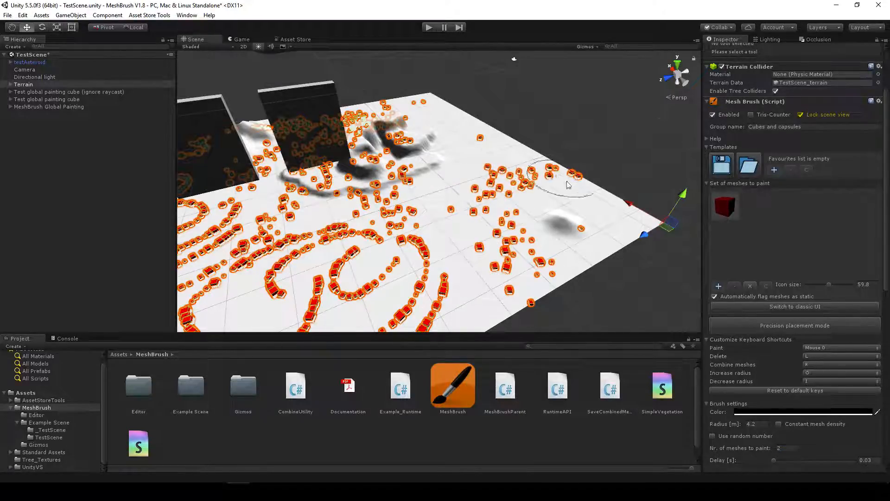
left_click_drag(567, 184, 571, 253)
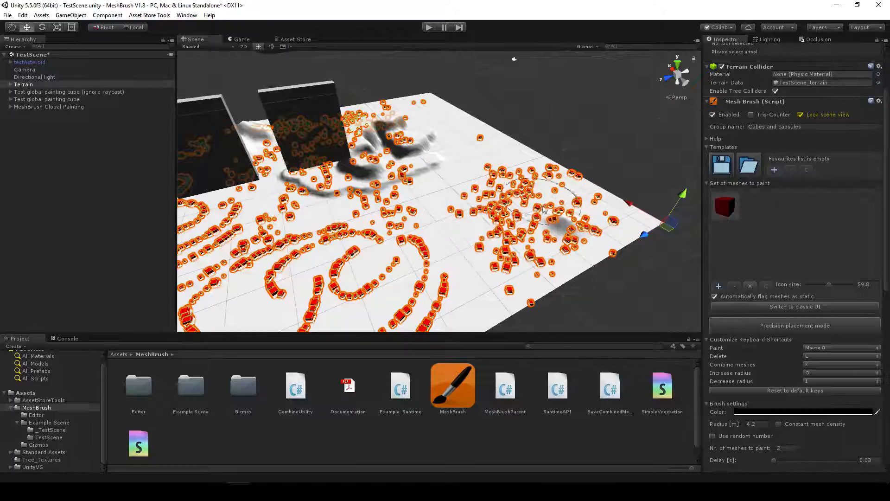
key("l")
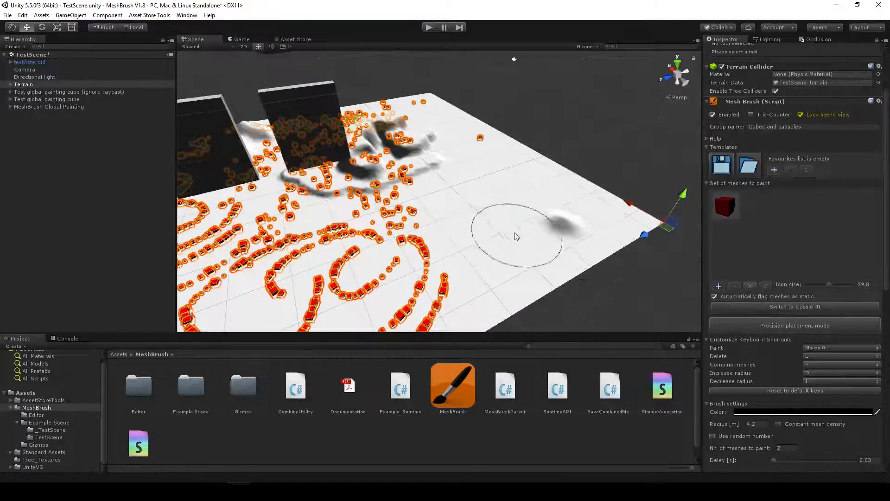
Set the number of meshes to paint to 1 and write a row of large letters in cubes, starting with "SC", on the empty ground
mouse_move(516, 236)
left_mouse_down("alt")
mouse_move(407, 248)
mouse_move(427, 258)
mouse_move(413, 258)
mouse_move(399, 217)
mouse_move(514, 207)
mouse_move(474, 236)
mouse_move(445, 234)
mouse_move(427, 259)
mouse_move(426, 220)
mouse_move(433, 255)
left_mouse_up("alt")
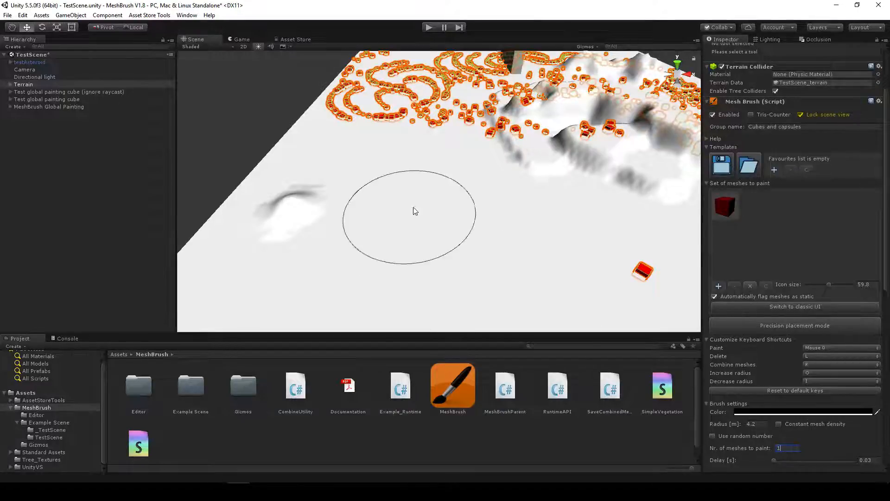
mouse_move(427, 209)
left_mouse_down()
mouse_move(374, 211)
mouse_move(421, 253)
mouse_move(372, 251)
left_mouse_up()
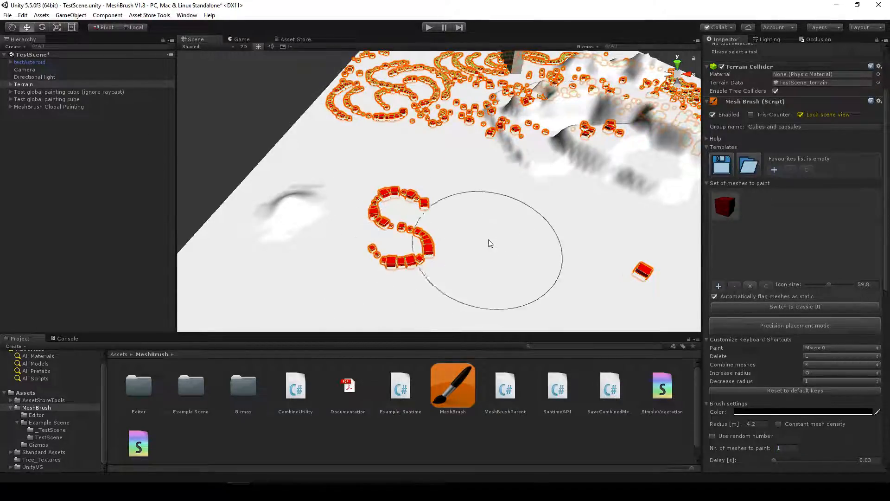
left_click_drag(452, 244, 502, 231)
left_click_drag(457, 259, 510, 253)
mouse_move(554, 285)
left_mouse_down()
mouse_move(552, 241)
mouse_move(581, 252)
mouse_move(582, 272)
left_mouse_up()
mouse_move(517, 242)
right_mouse_down()
mouse_move(558, 247)
mouse_move(499, 220)
right_mouse_up()
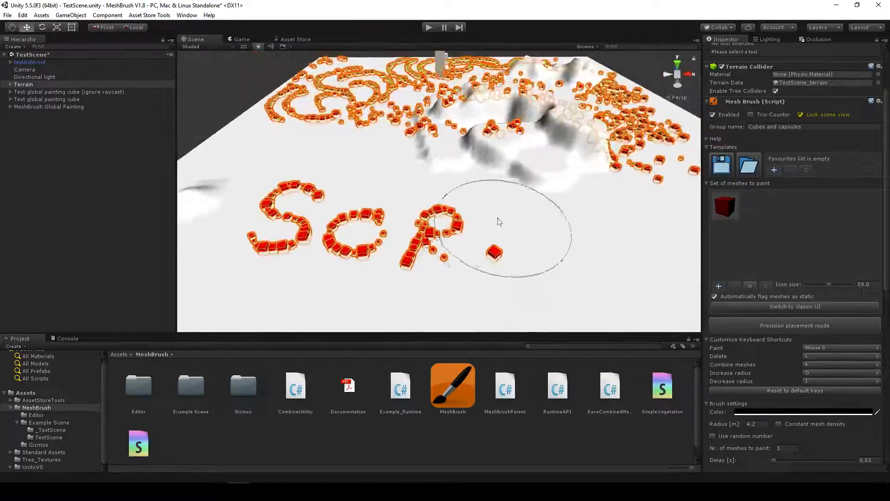
mouse_move(493, 209)
left_mouse_down()
mouse_move(496, 261)
mouse_move(529, 214)
mouse_move(542, 264)
mouse_move(612, 227)
mouse_move(556, 267)
left_mouse_up()
left_click_drag(594, 234, 560, 205)
Paint a short diagonal row of cubes near the terrain's edge, beyond the cube lettering
mouse_move(536, 225)
right_mouse_down()
mouse_move(589, 234)
mouse_move(562, 221)
mouse_move(556, 230)
mouse_move(507, 227)
mouse_move(504, 201)
right_mouse_up()
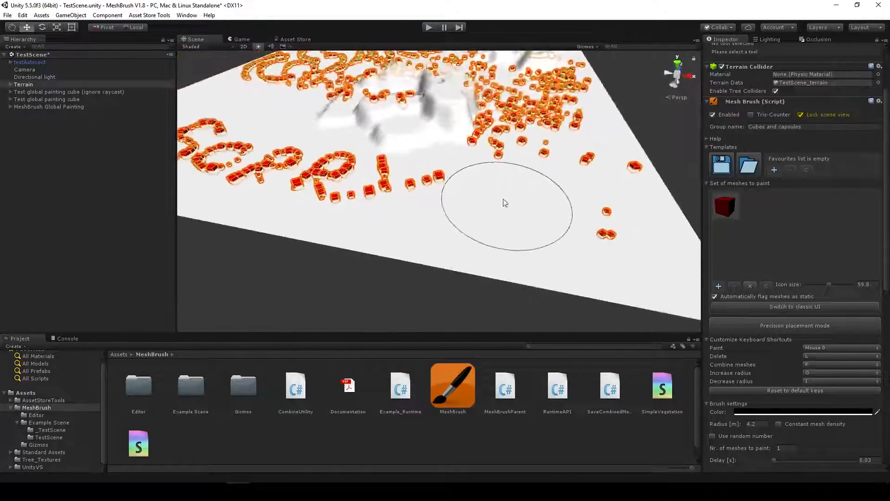
mouse_move(504, 201)
left_mouse_down()
mouse_move(533, 221)
mouse_move(545, 254)
left_mouse_up()
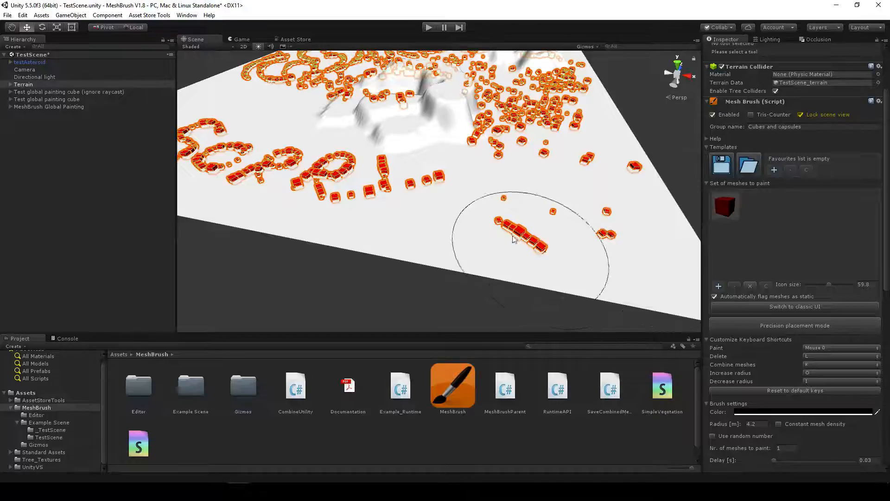
mouse_move(515, 238)
right_mouse_down()
mouse_move(461, 225)
mouse_move(389, 249)
mouse_move(277, 250)
mouse_move(291, 215)
mouse_move(501, 218)
mouse_move(551, 190)
mouse_move(643, 208)
right_mouse_up()
mouse_move(486, 229)
right_mouse_down()
mouse_move(388, 224)
mouse_move(463, 224)
right_mouse_up()
key("w")
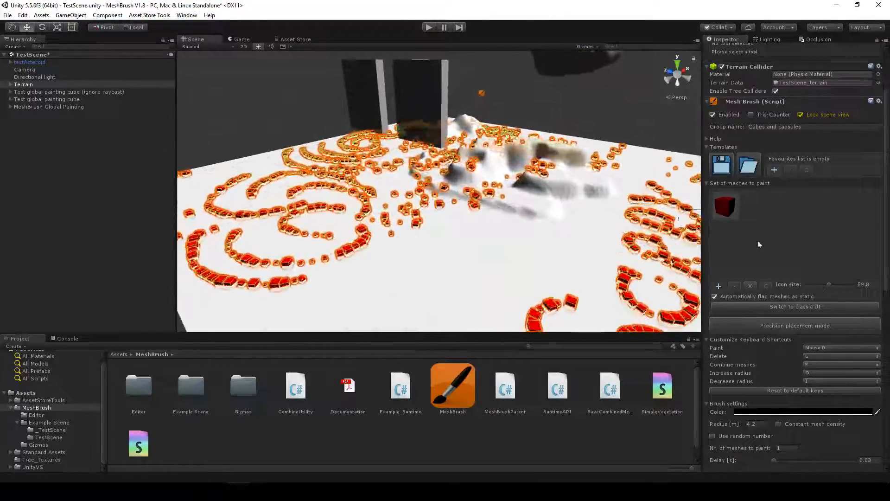
Set the mesh icon size to 71.5, the brush delay to 0.103 s and the slope influence to 50.8 %
left_click_drag(829, 284, 844, 286)
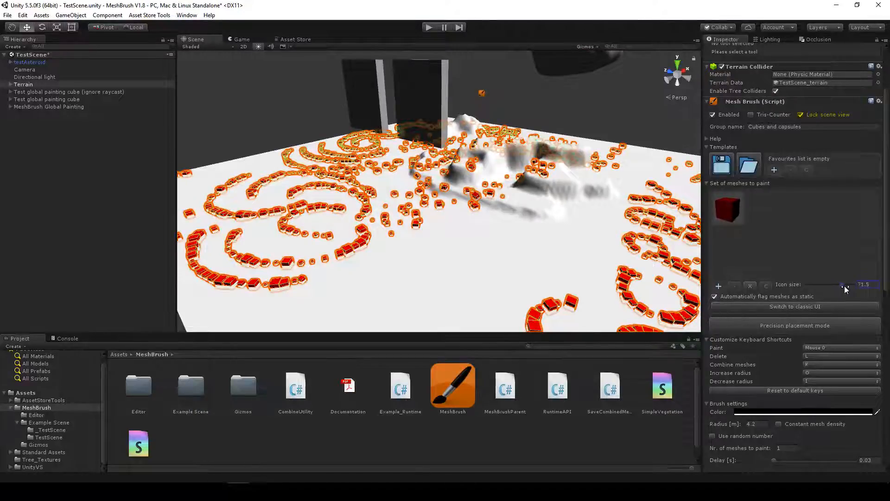
scroll(761, 424, "down", 5)
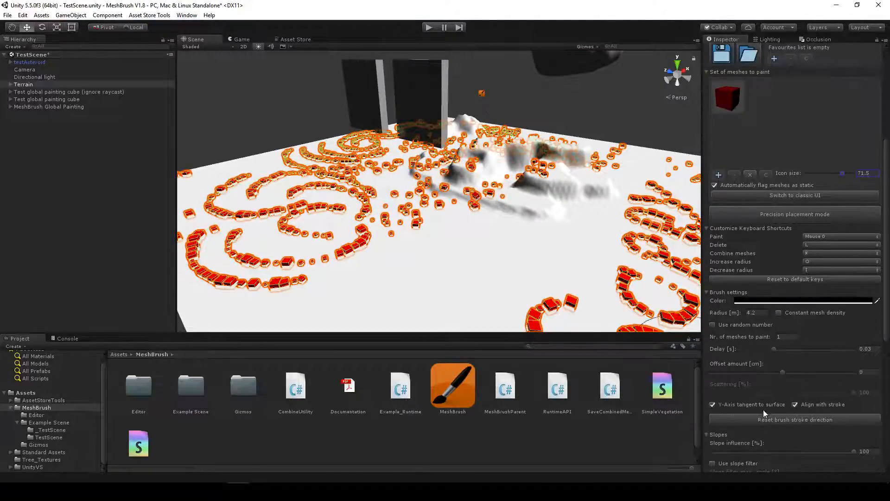
left_click_drag(772, 351, 779, 352)
scroll(775, 387, "down", 3)
scroll(775, 388, "down", 1)
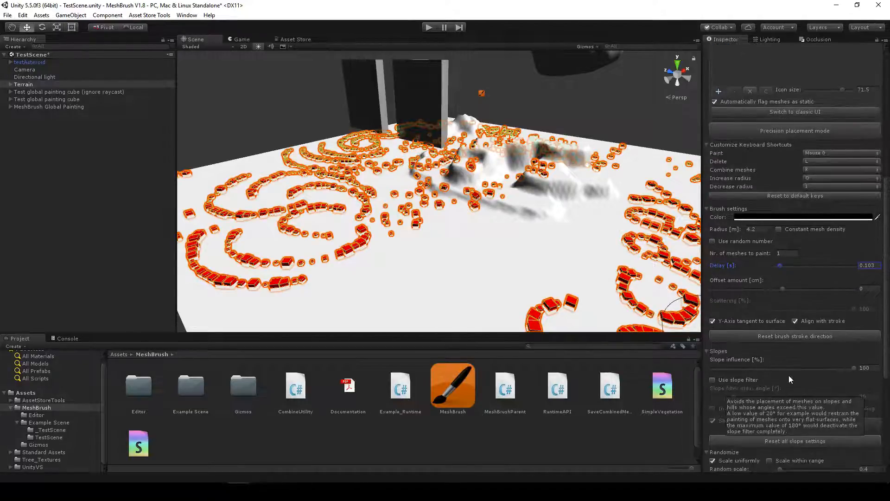
left_click(784, 368)
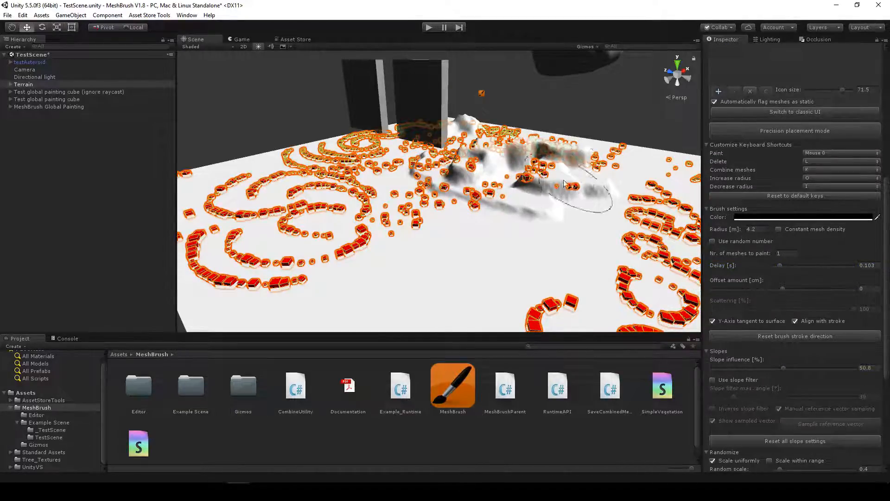
Paint a short row of cubes on the slope of the ridge
mouse_move(573, 190)
right_mouse_down()
mouse_move(508, 153)
mouse_move(521, 188)
mouse_move(387, 189)
mouse_move(369, 185)
mouse_move(346, 151)
mouse_move(412, 143)
mouse_move(247, 183)
mouse_move(342, 198)
mouse_move(310, 181)
right_mouse_up()
key("w")
key("s")
key("a")
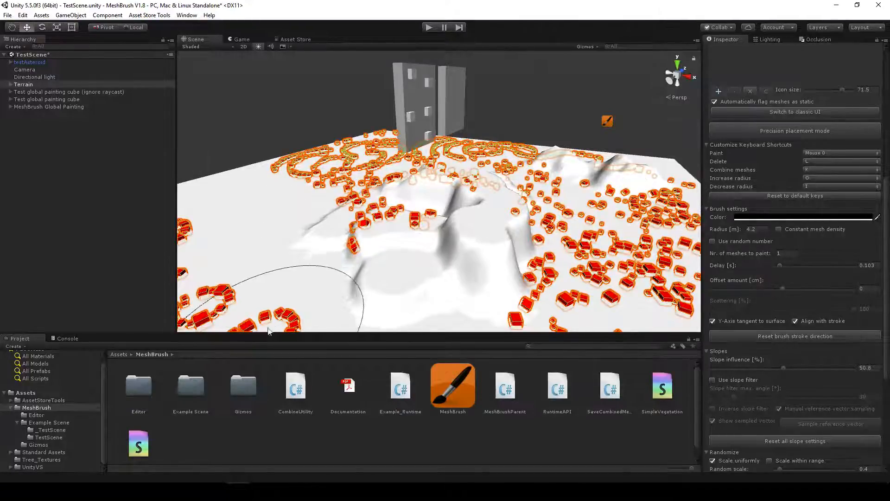
mouse_move(477, 245)
right_mouse_down()
mouse_move(410, 258)
mouse_move(418, 280)
mouse_move(292, 239)
right_mouse_up()
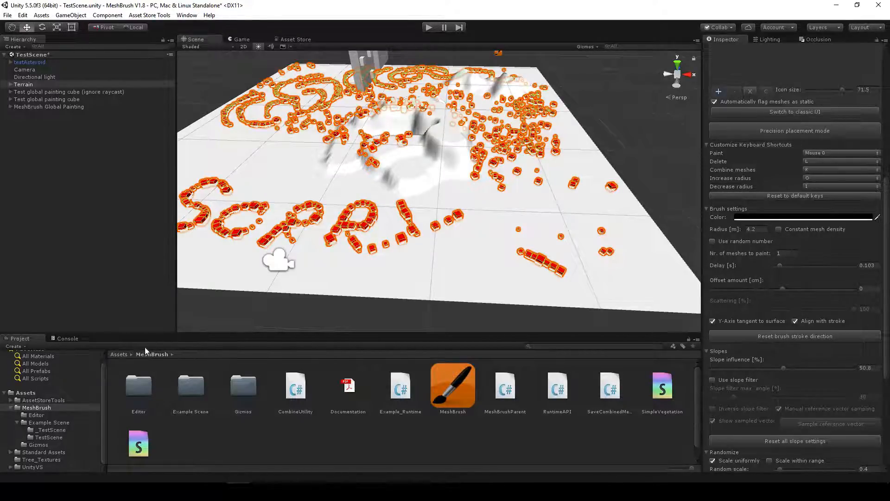
Inspect the MeshBrush Global Painting object and the test global painting cube
mouse_move(459, 250)
right_mouse_down()
mouse_move(507, 235)
mouse_move(472, 183)
right_mouse_up()
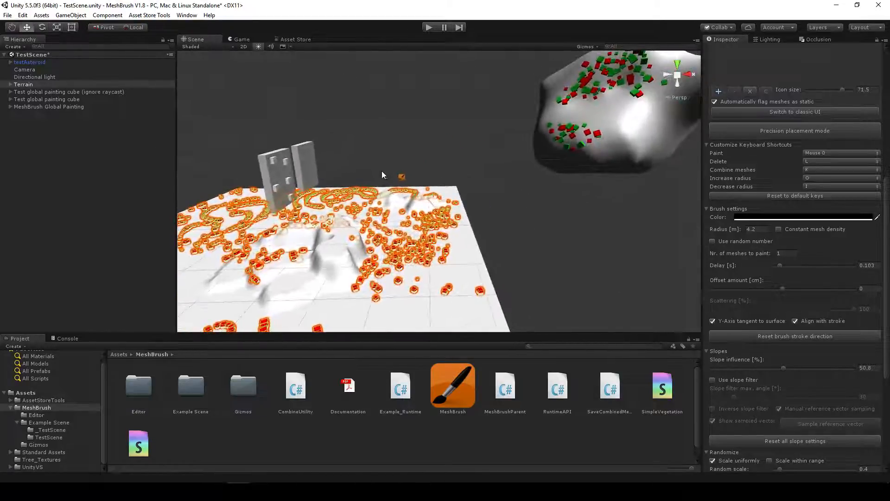
right_click_drag(401, 181, 402, 176)
scroll(780, 293, "up", 6)
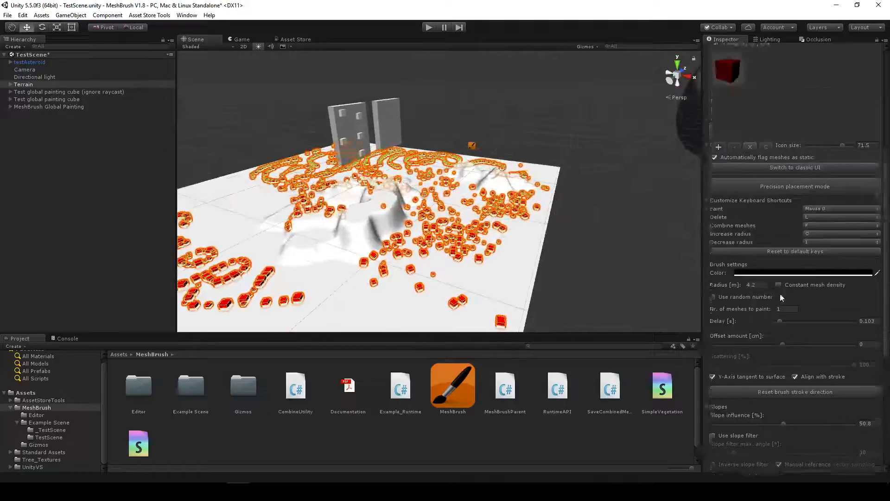
left_click(472, 143)
mouse_move(436, 179)
right_mouse_down()
mouse_move(456, 194)
mouse_move(388, 173)
right_mouse_up()
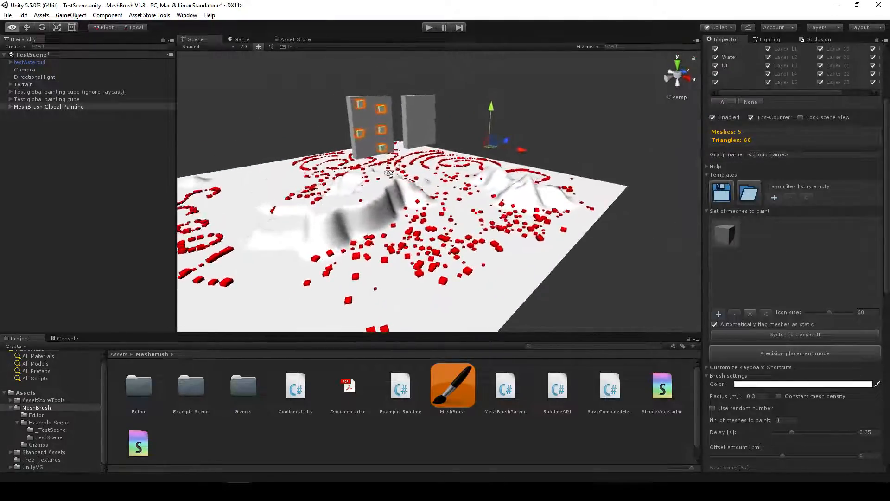
left_click(366, 122)
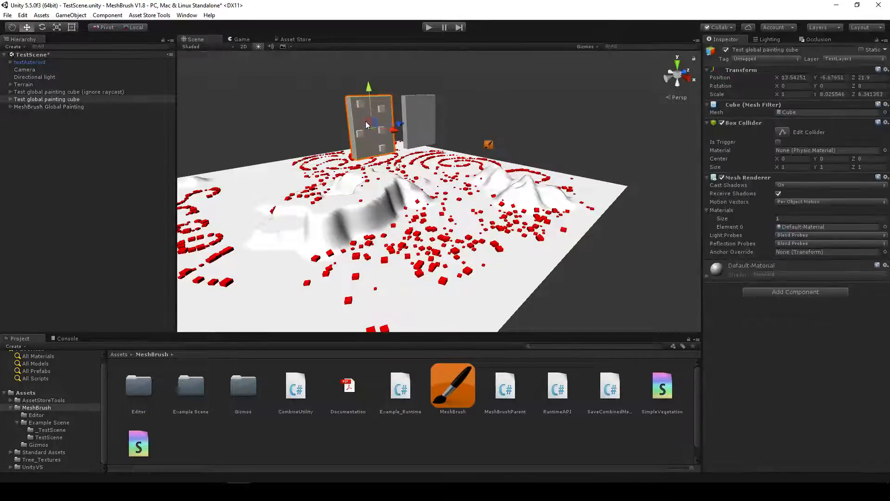
Reselect MeshBrush Global Painting and paint single cubes on the test cube, the ridge and the hills
left_click(489, 146)
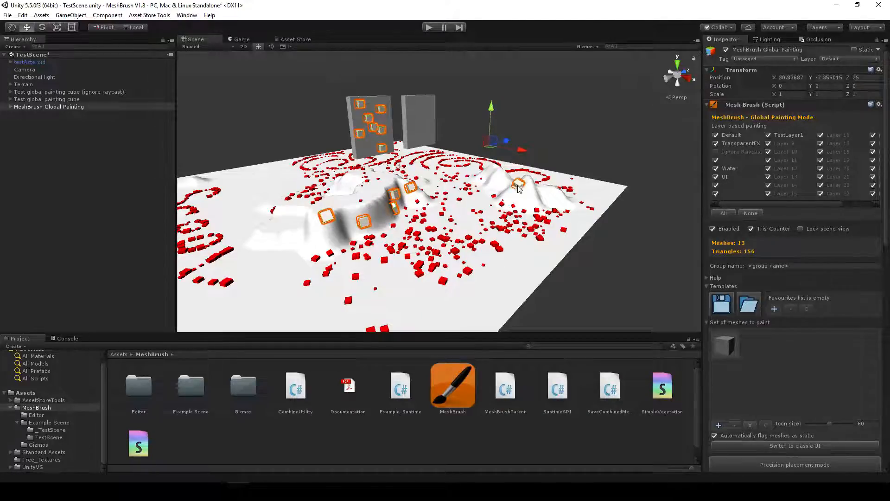
mouse_move(519, 186)
left_mouse_down("alt")
mouse_move(381, 191)
mouse_move(444, 172)
mouse_move(457, 192)
left_mouse_up("alt")
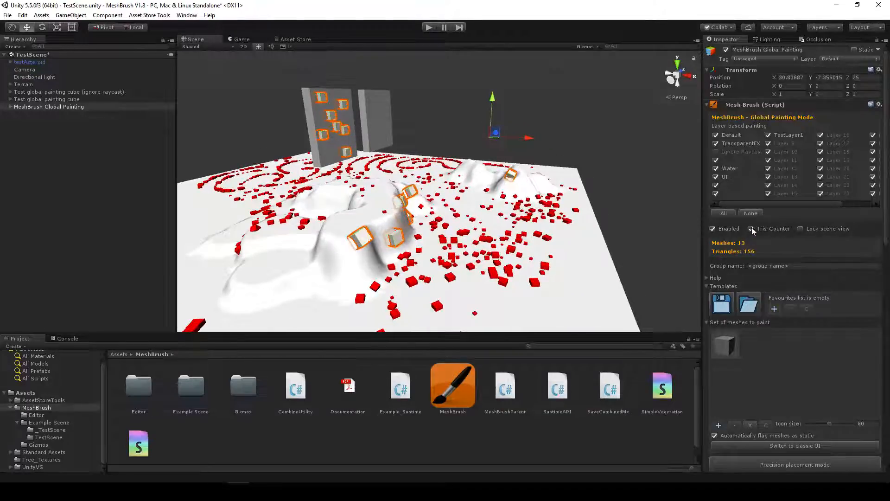
scroll(774, 239, "down", 3)
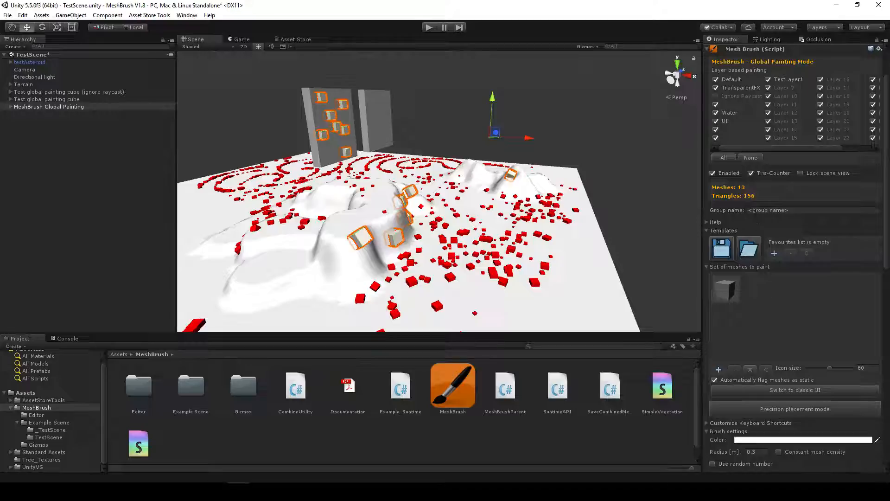
scroll(642, 194, "down", 5)
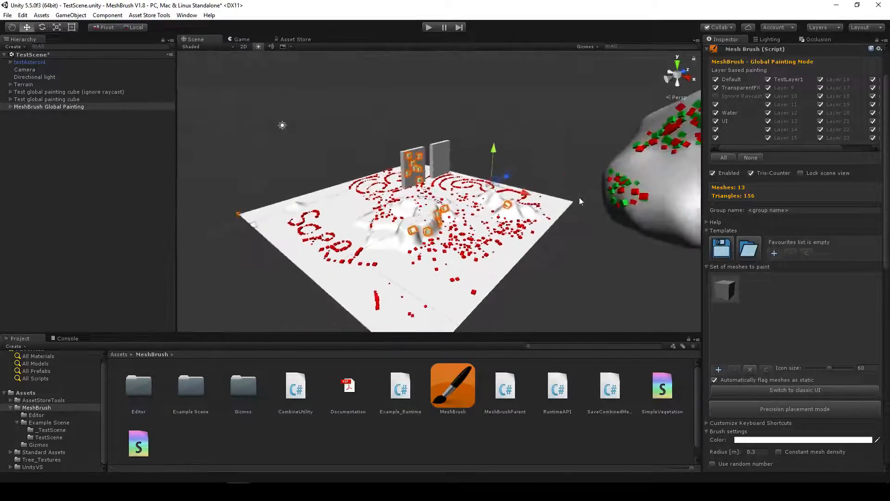